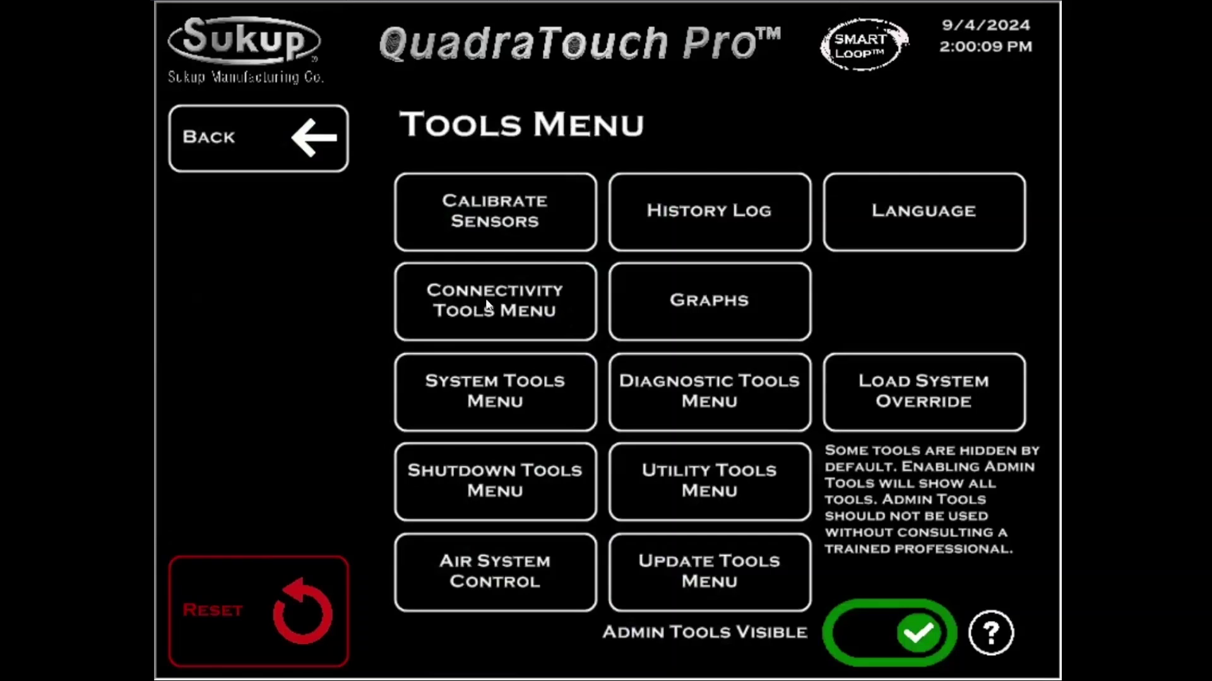
Open the Connectivity Tools Menu from the Tools screen.
left_click(487, 305)
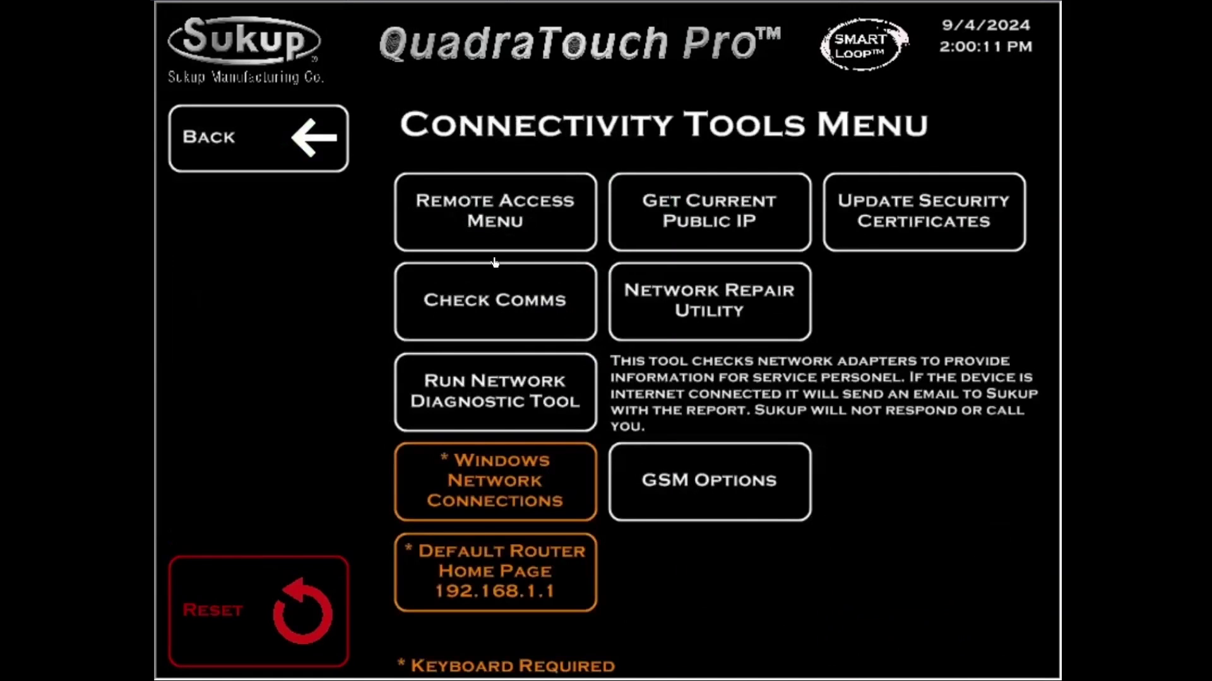
Turn on Remote Access to mySukup, accept the personal information agreement, and proceed.
left_click(500, 208)
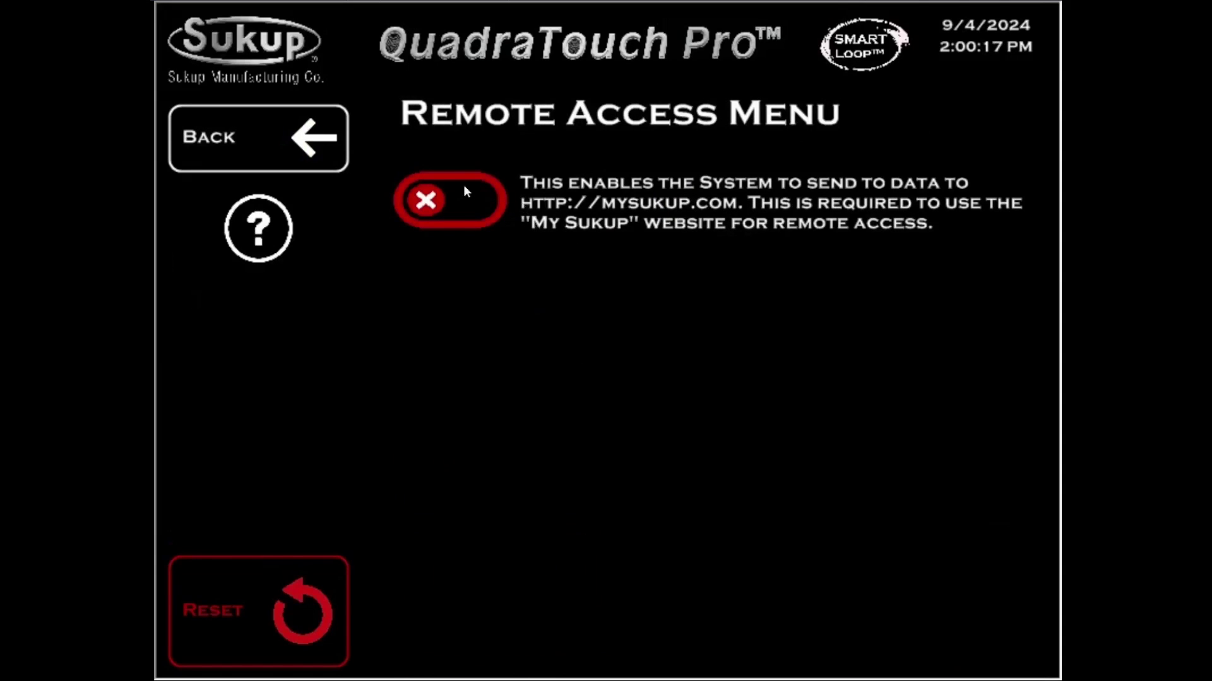
left_click(441, 199)
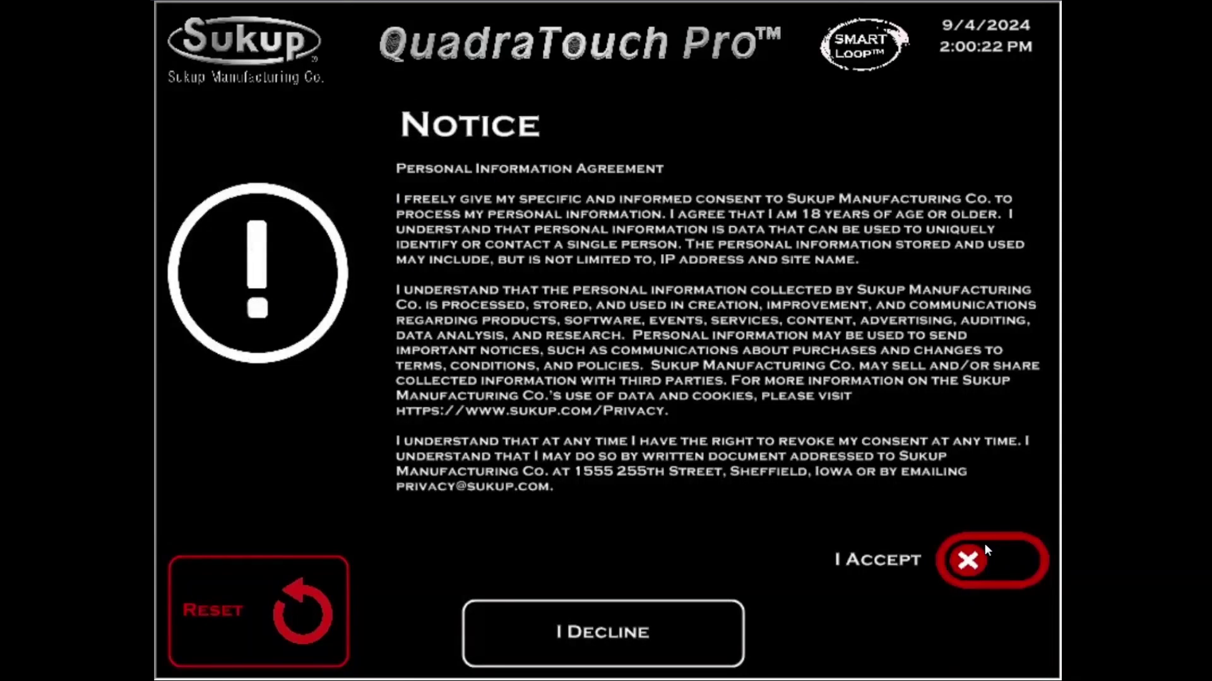
left_click(984, 543)
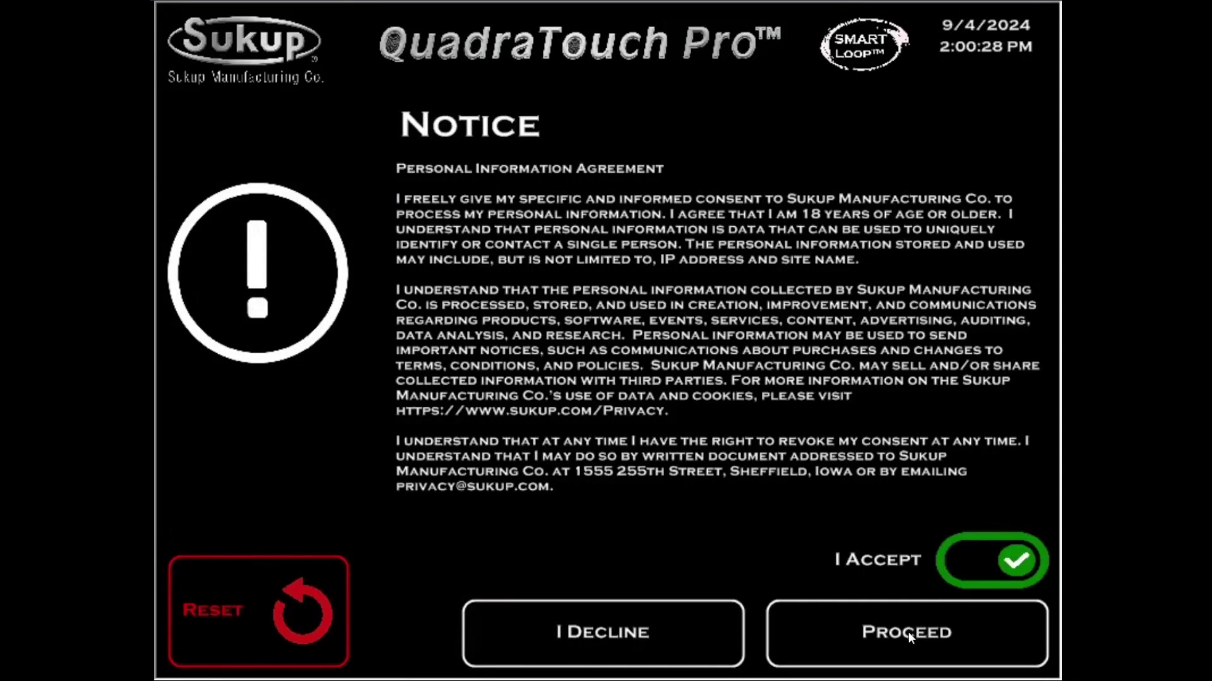
left_click(907, 632)
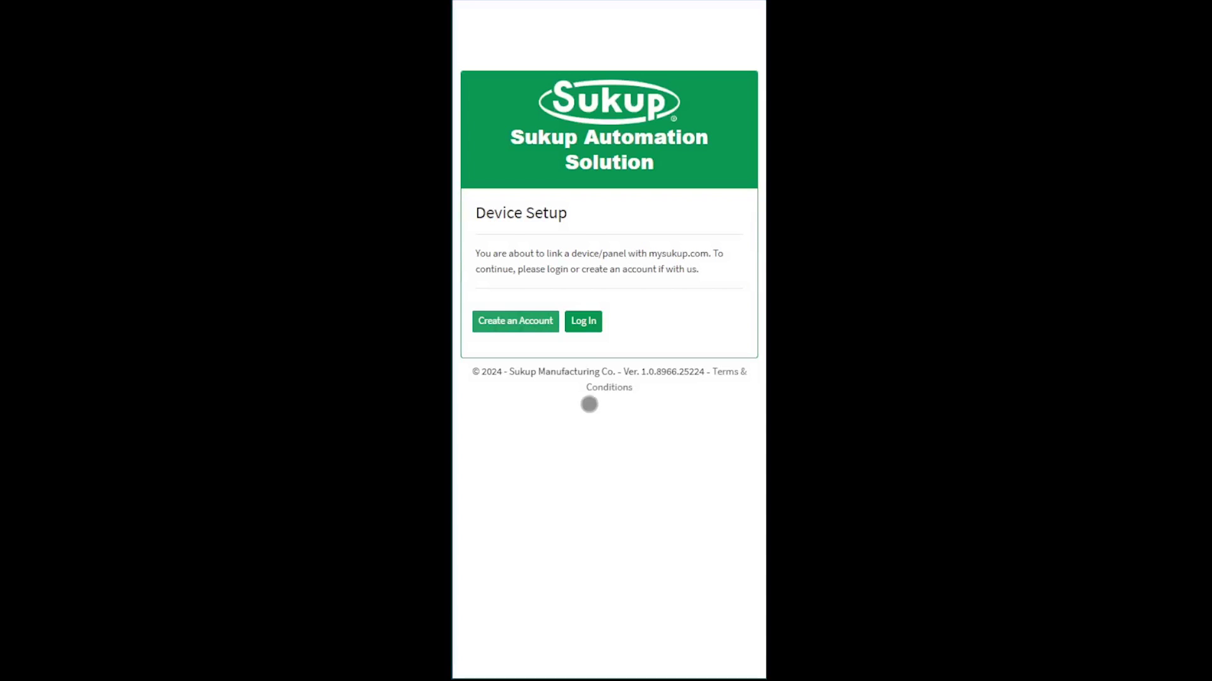
Log in to the existing mySukup account with the saved username and account password.
left_click(586, 321)
left_click(562, 250)
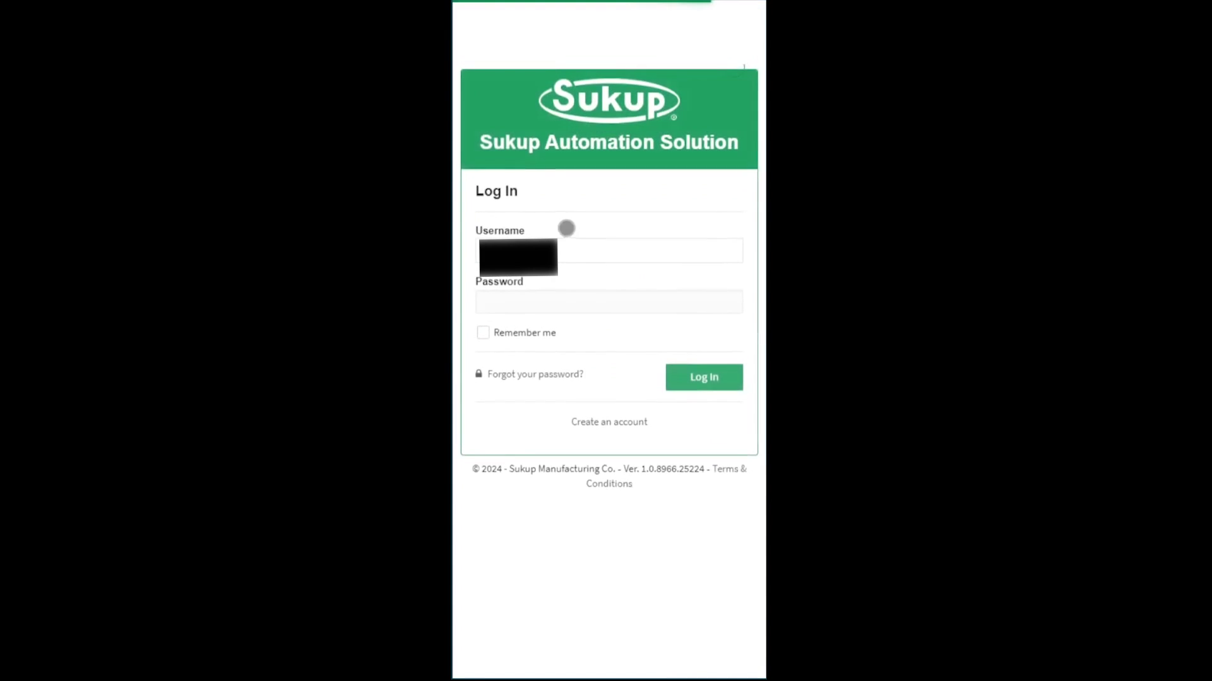
left_click(561, 289)
left_click(556, 307)
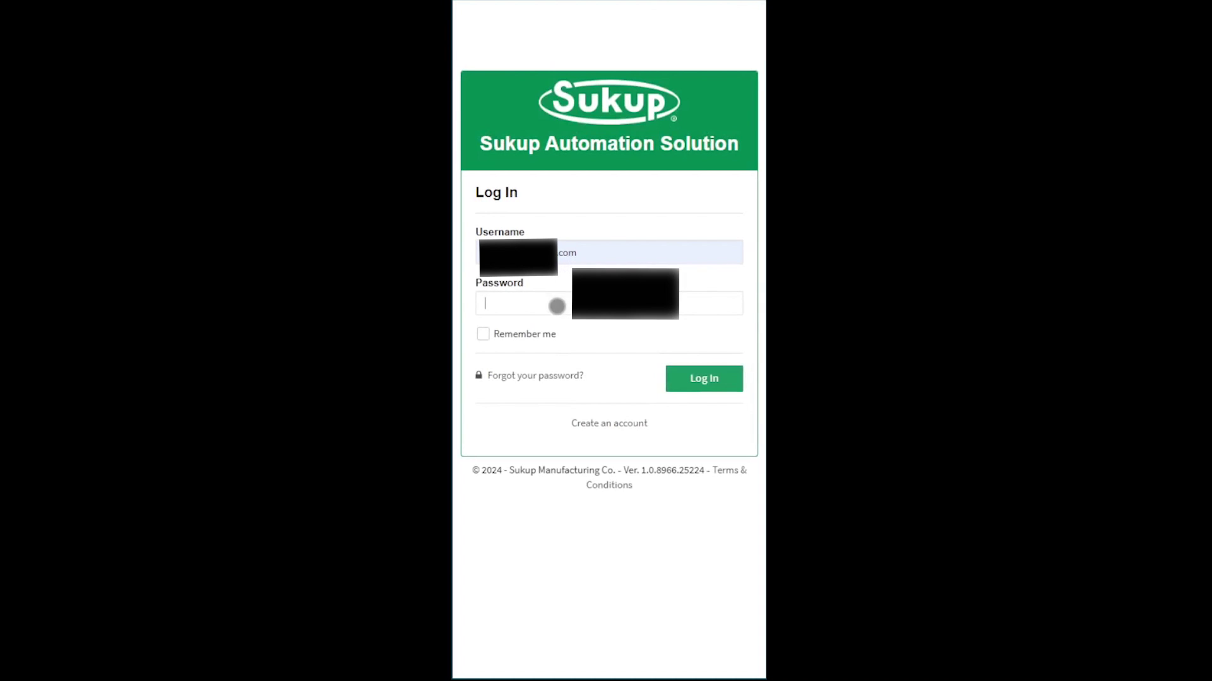
type("******")
key("Return")
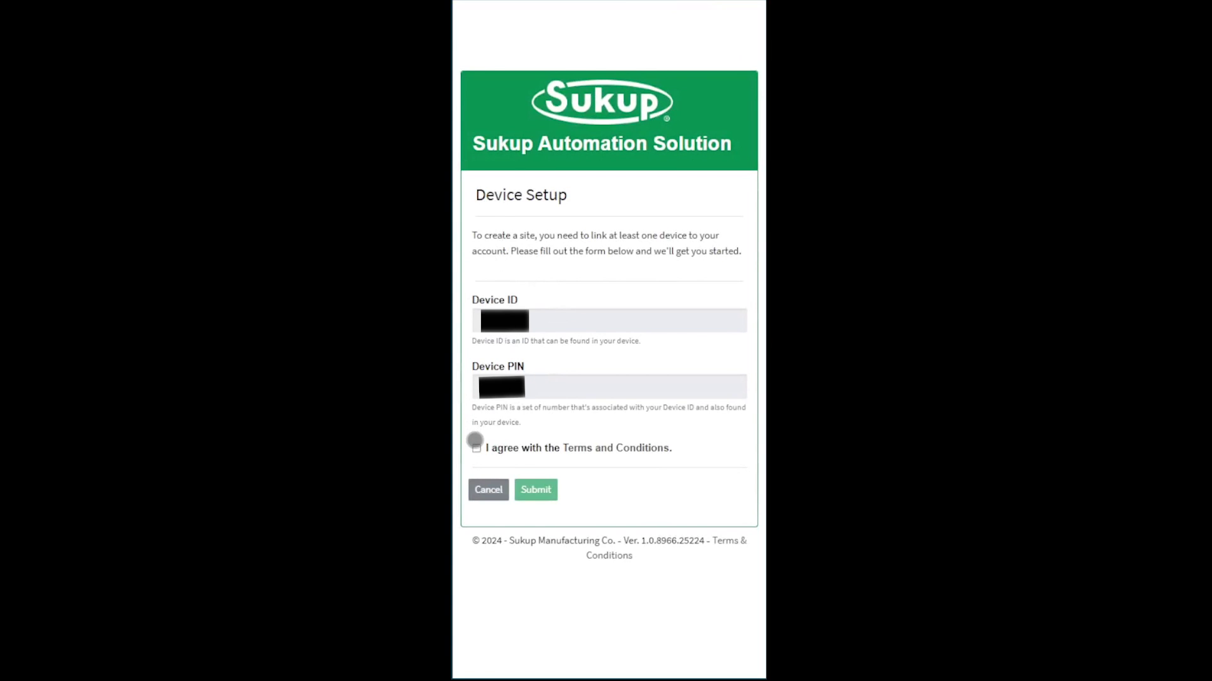
Agree to the terms and conditions and submit the device link as a new site.
left_click(475, 448)
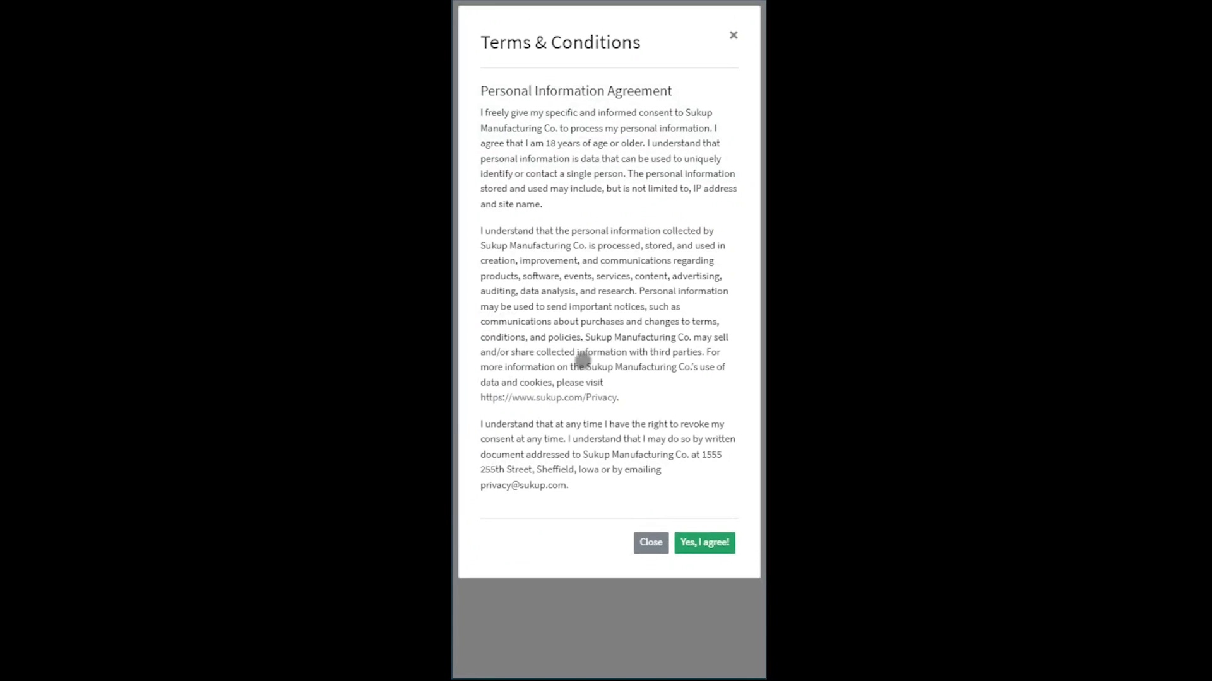
left_click(718, 543)
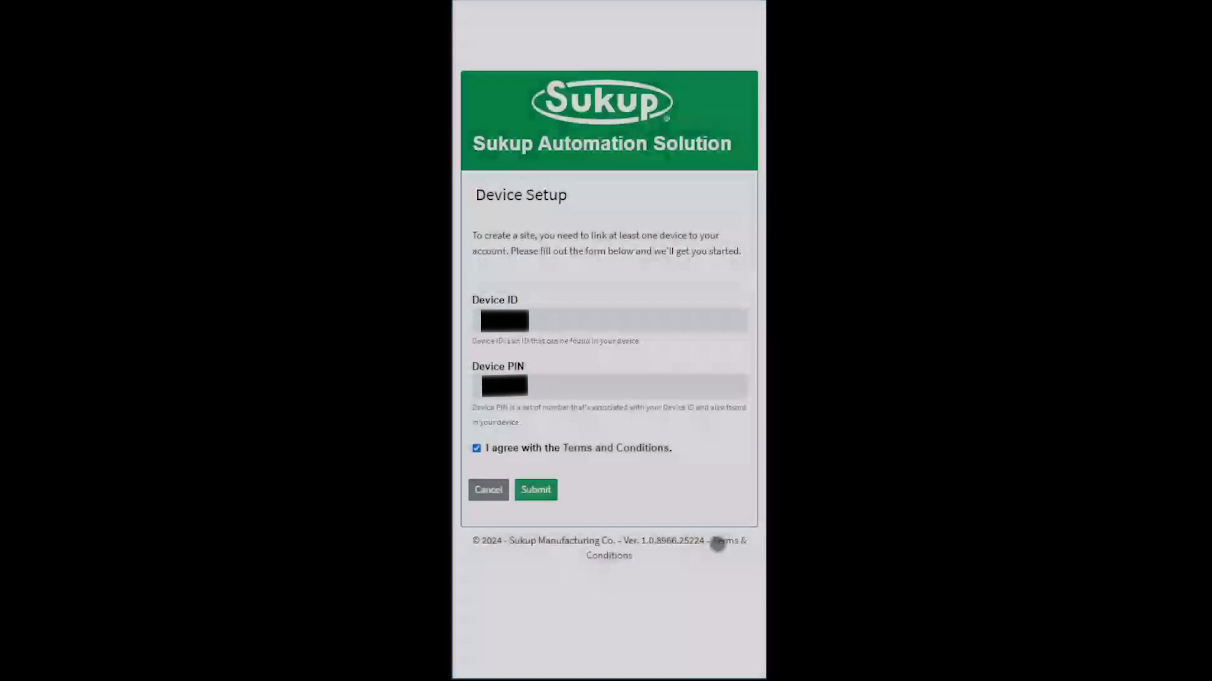
left_click(537, 491)
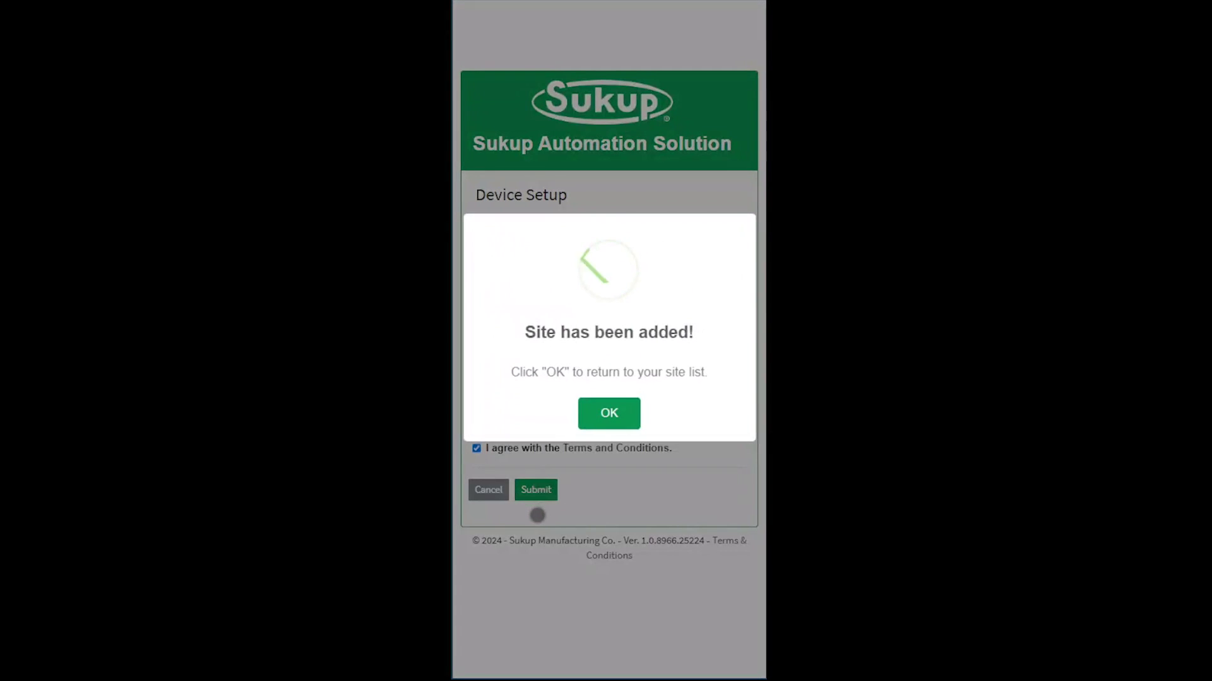
Open Default Site, dismiss the Subscription not found alert, and open the user menu.
left_click(624, 415)
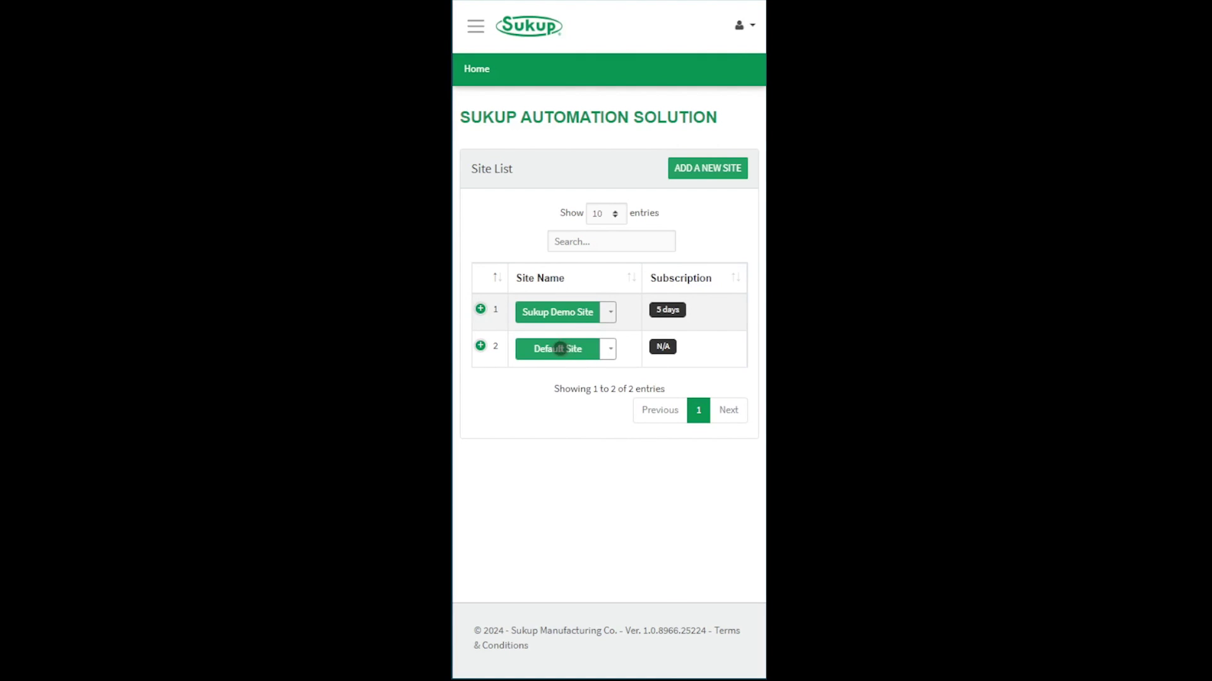
left_click(560, 349)
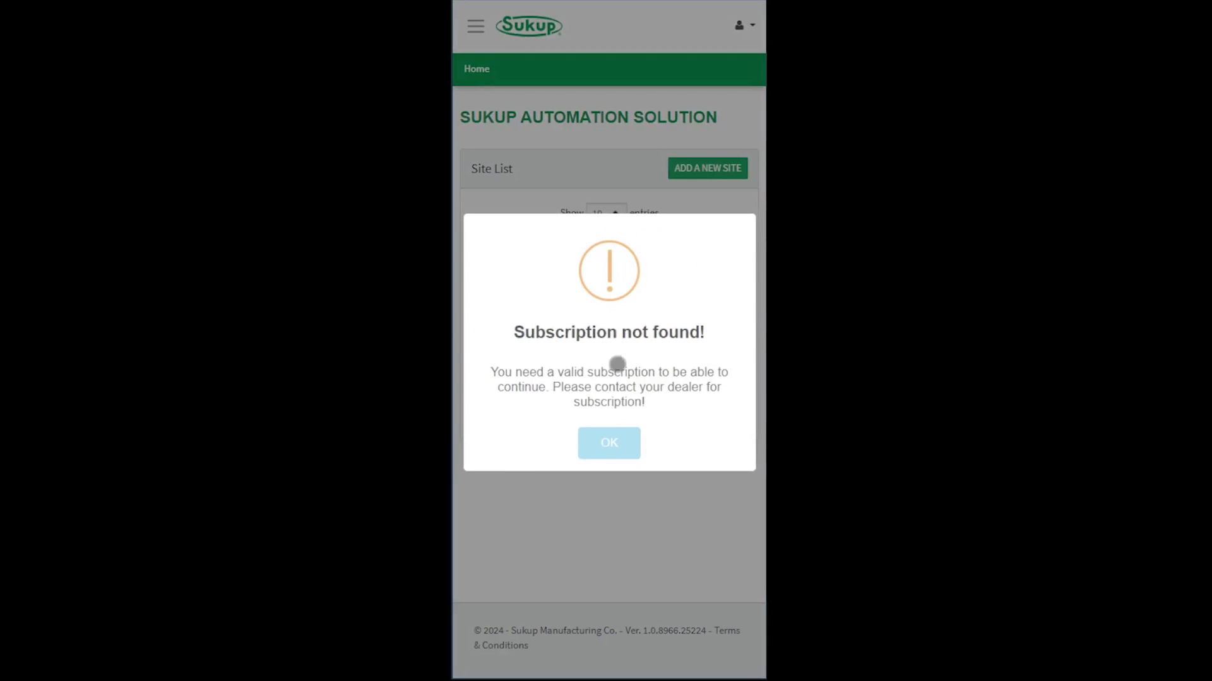
left_click(611, 445)
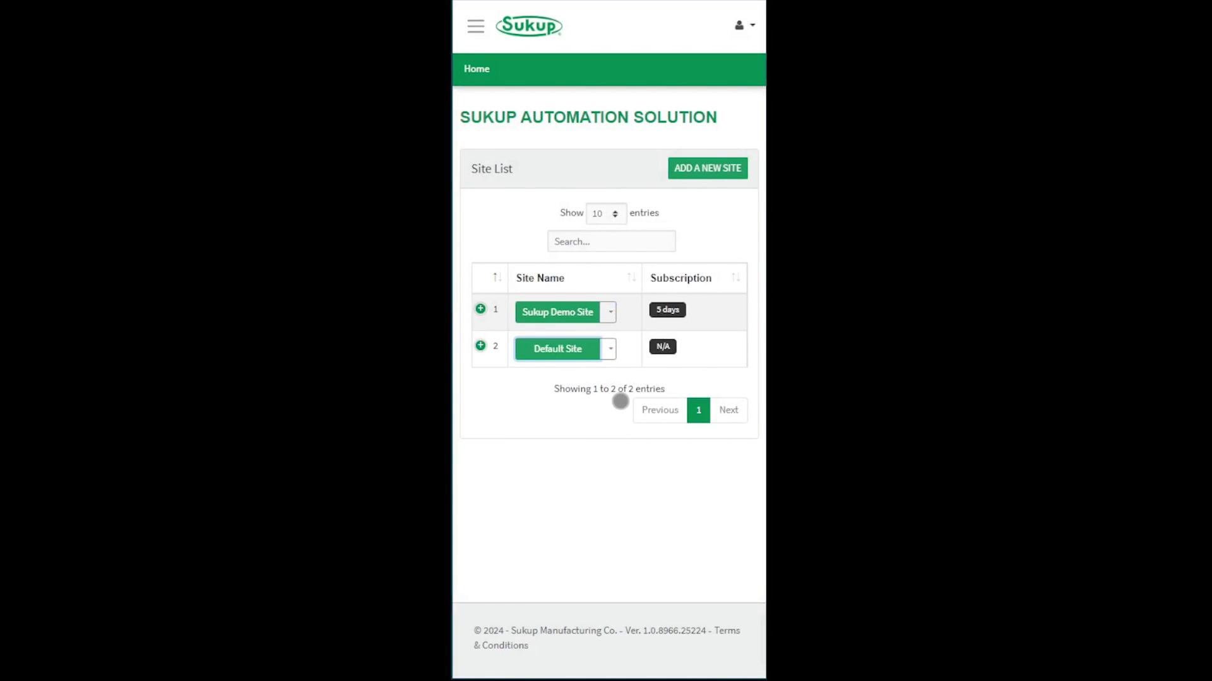
left_click(743, 27)
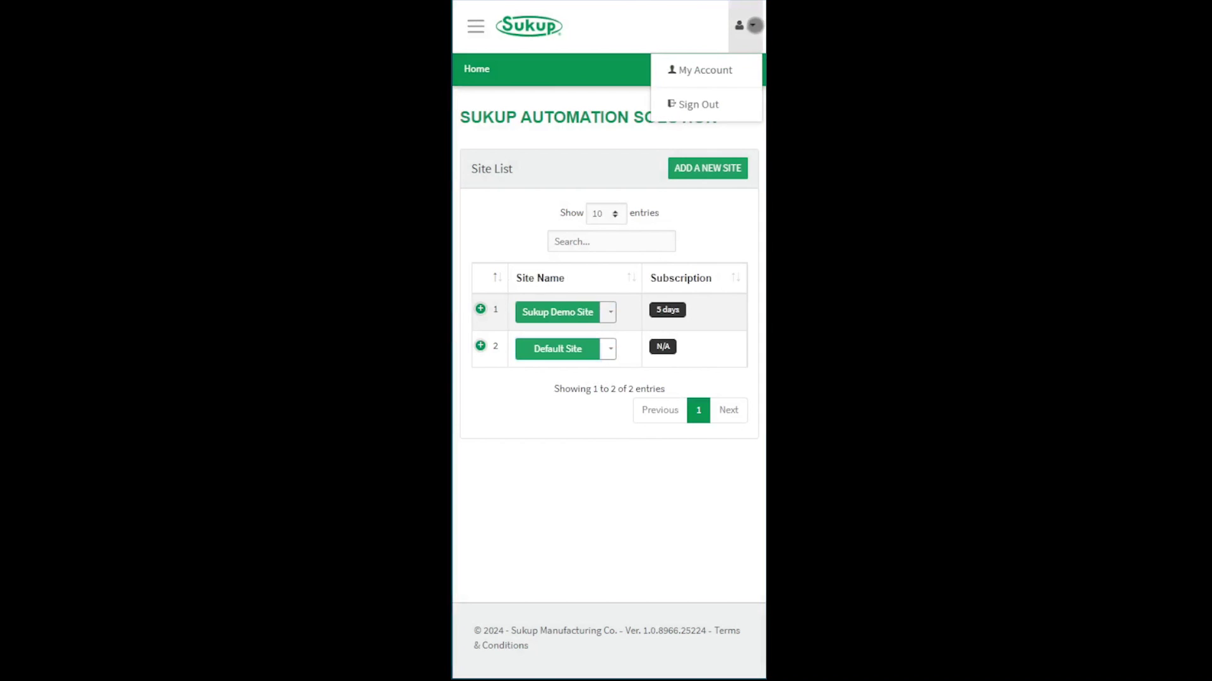
On the account profile page, enter the user's mobile phone number.
left_click(724, 69)
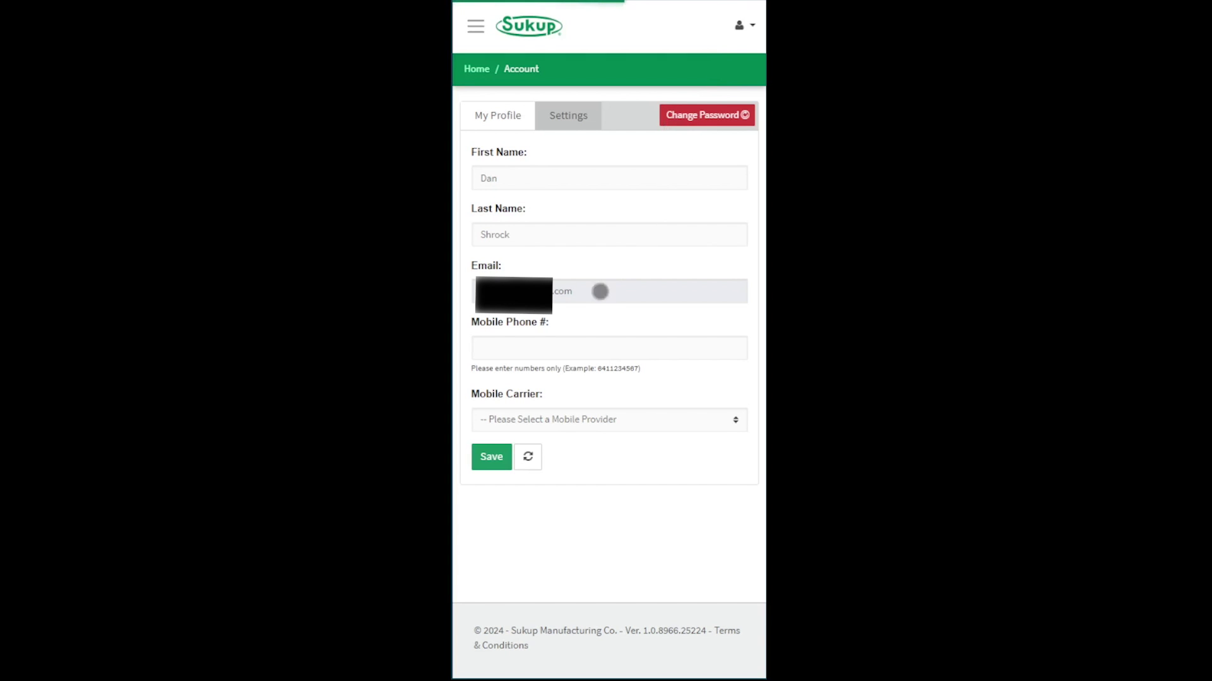
left_click(560, 349)
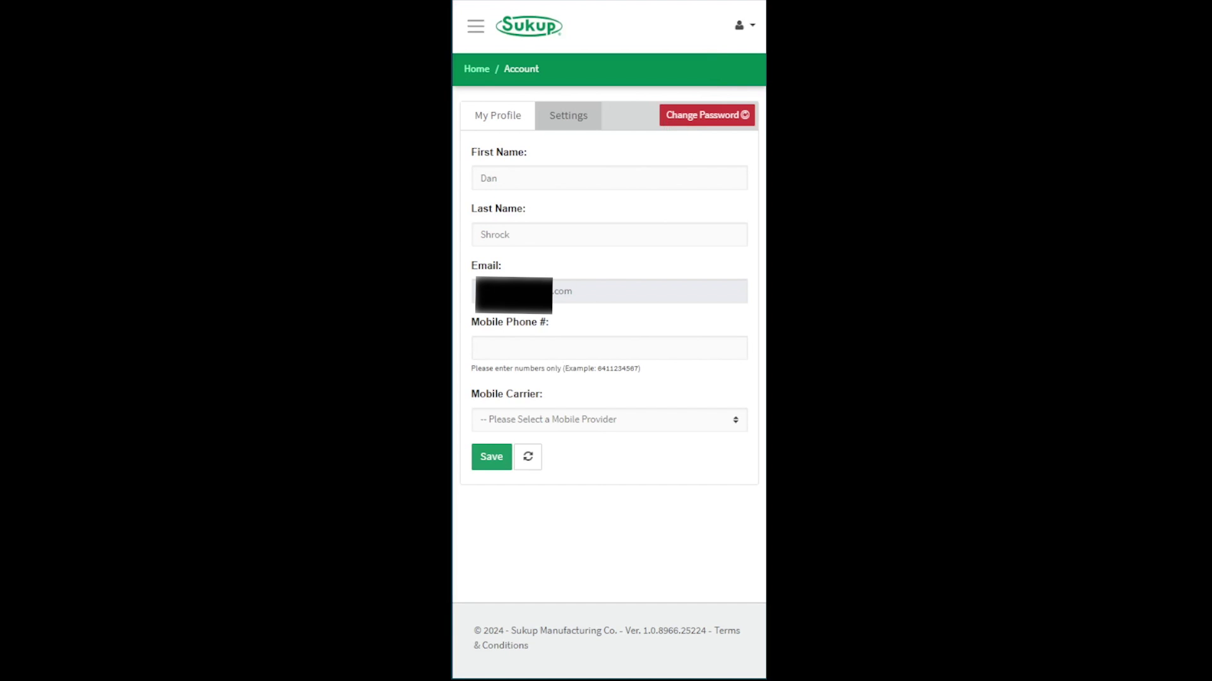
left_click(550, 346)
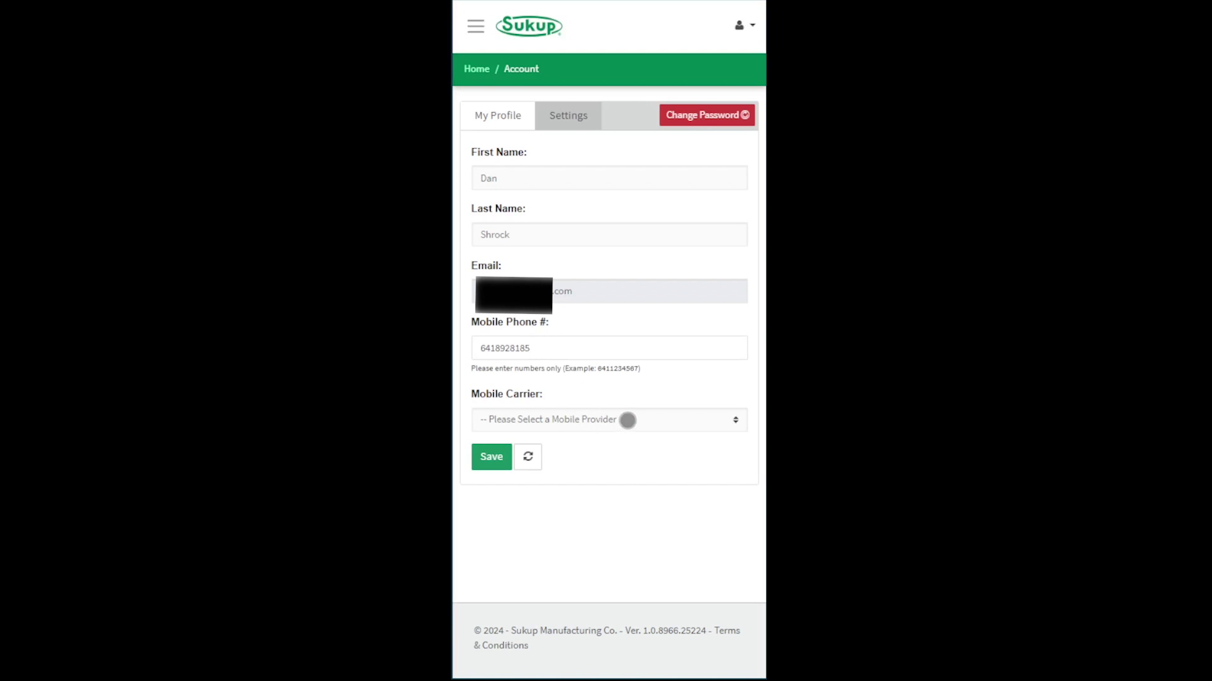
Choose mobile carrier Other with gateway tmomail.net, then save and confirm the profile.
left_click(627, 420)
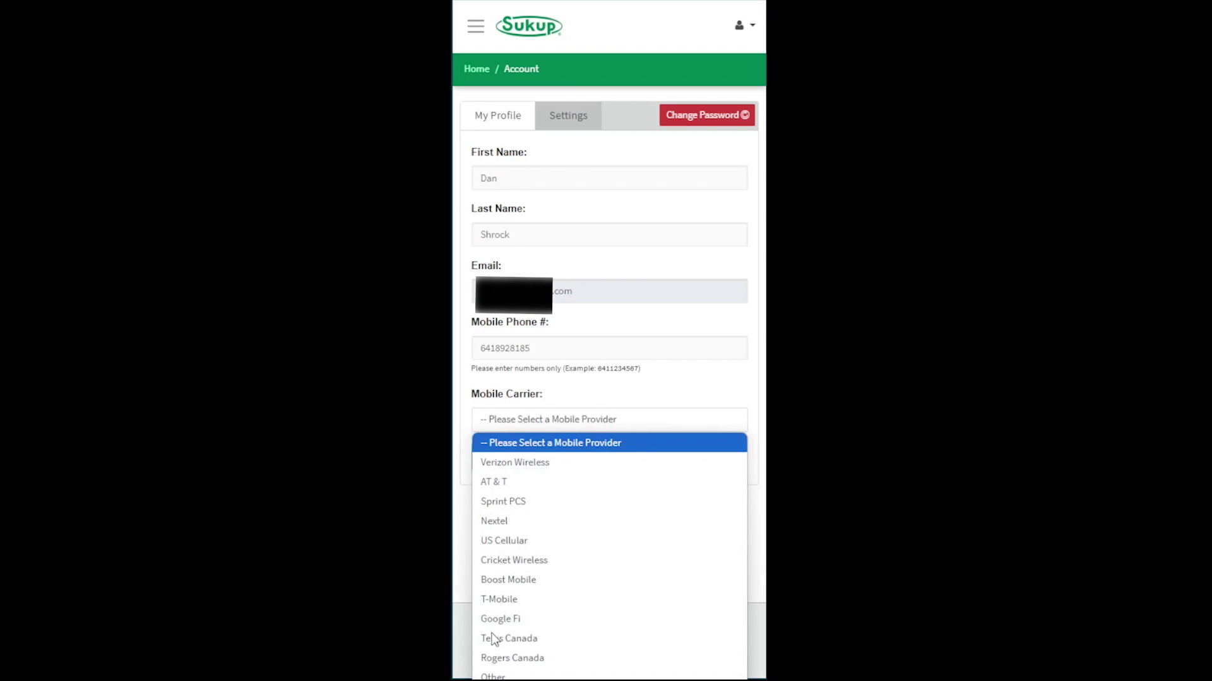
left_click(493, 676)
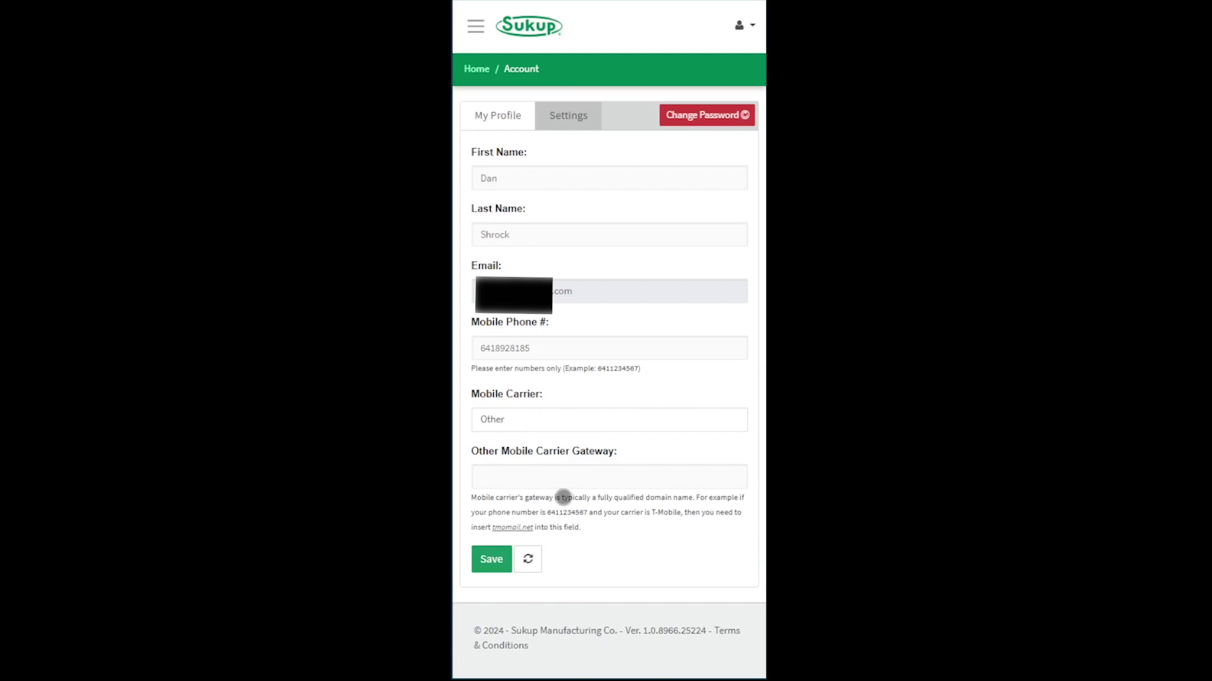
left_click(566, 476)
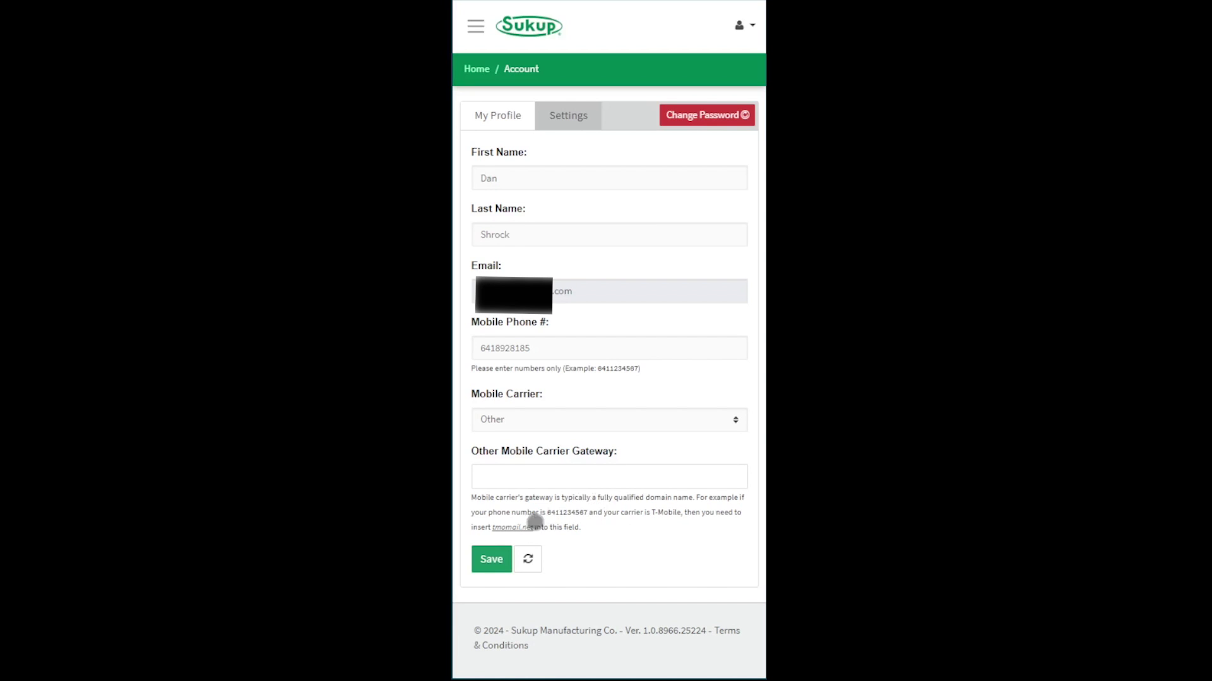
type("tmomail.net")
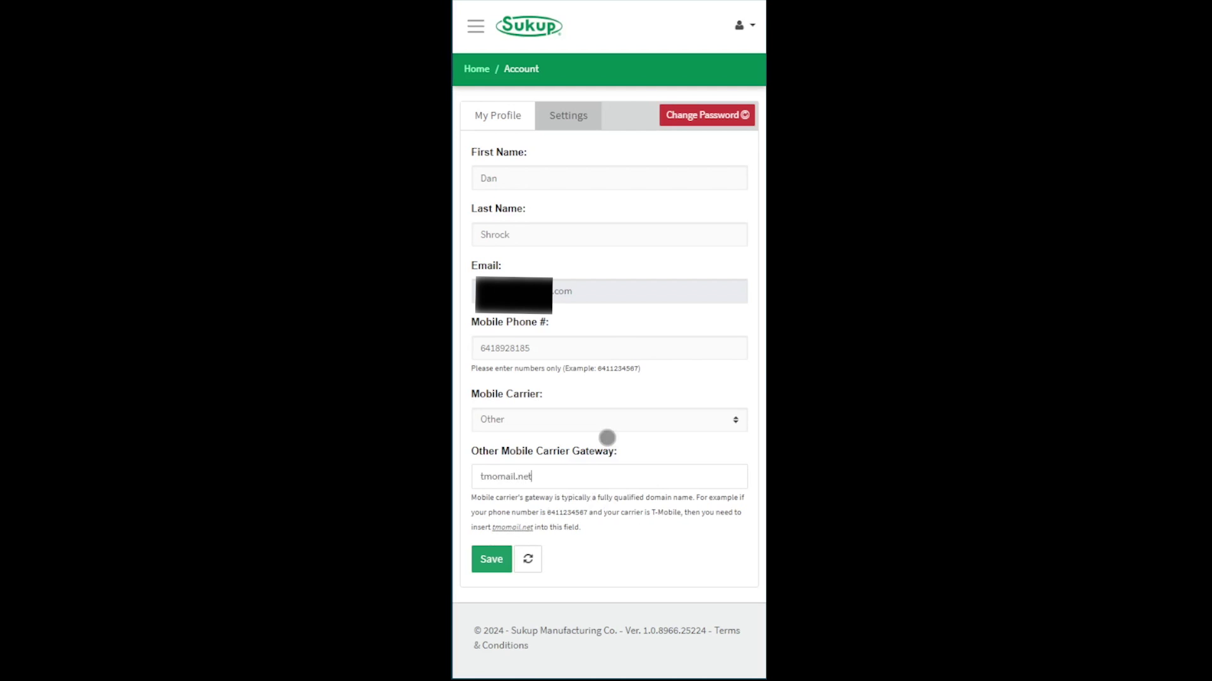
left_click(480, 558)
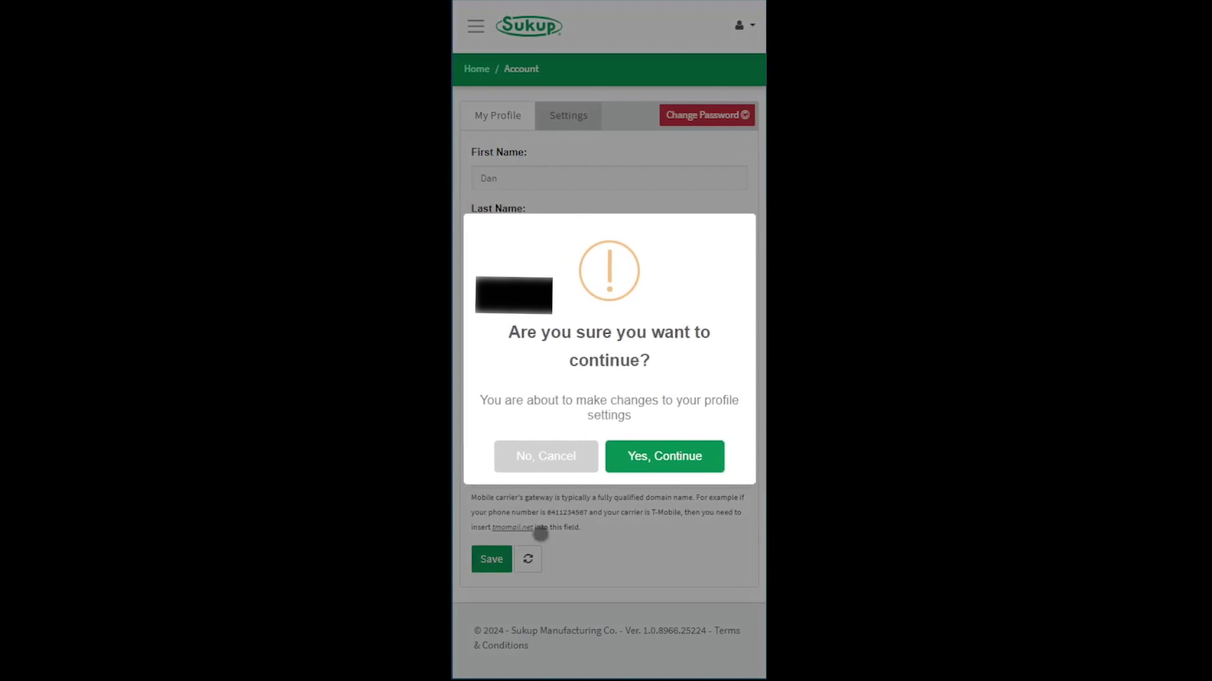
left_click(656, 455)
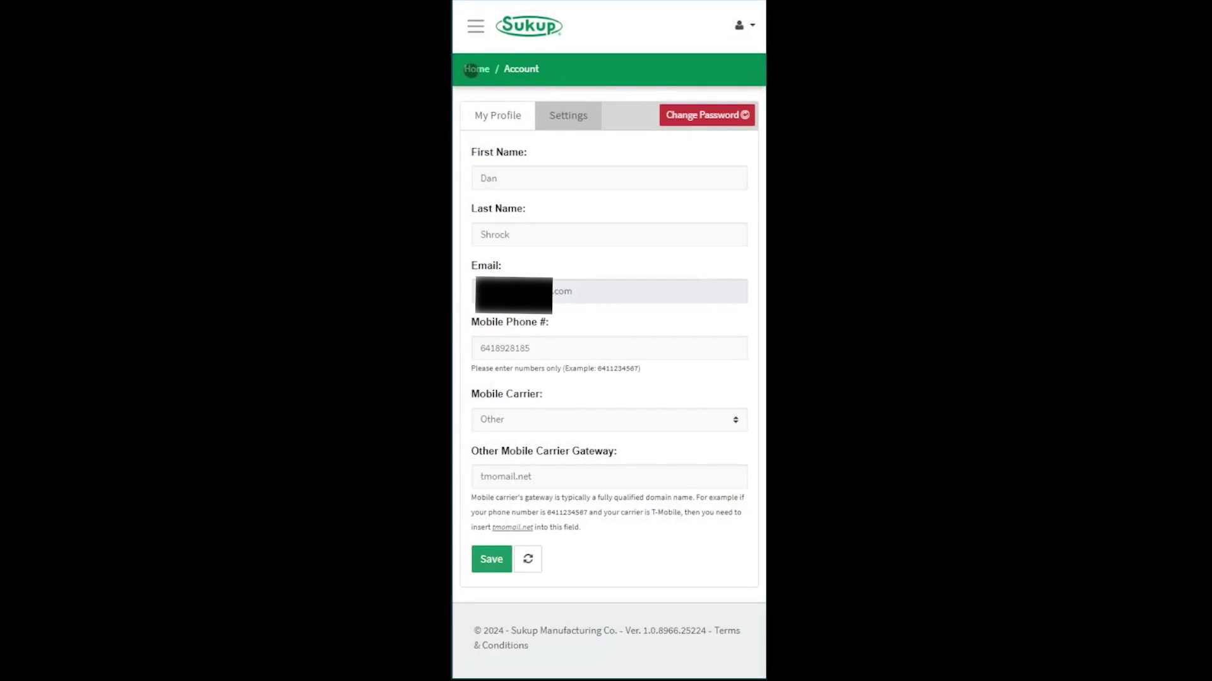
Reset Default Site's alarm notifications to default via Manage Site Alarm and confirm.
left_click(470, 70)
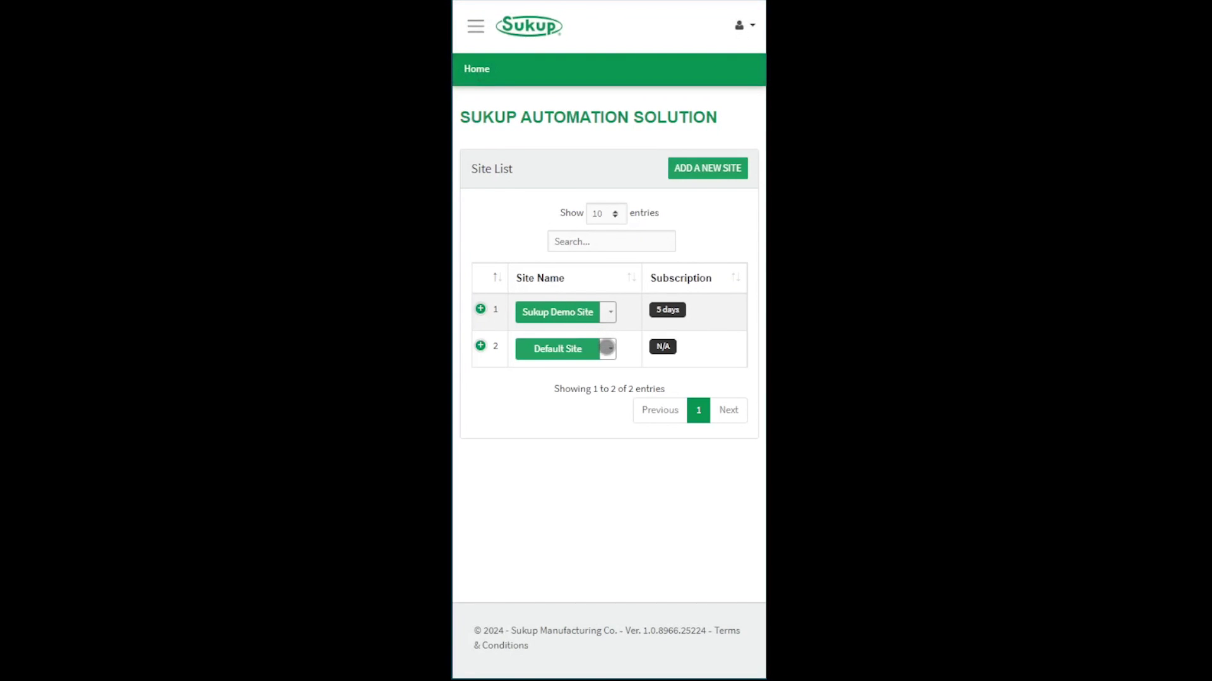
left_click(609, 349)
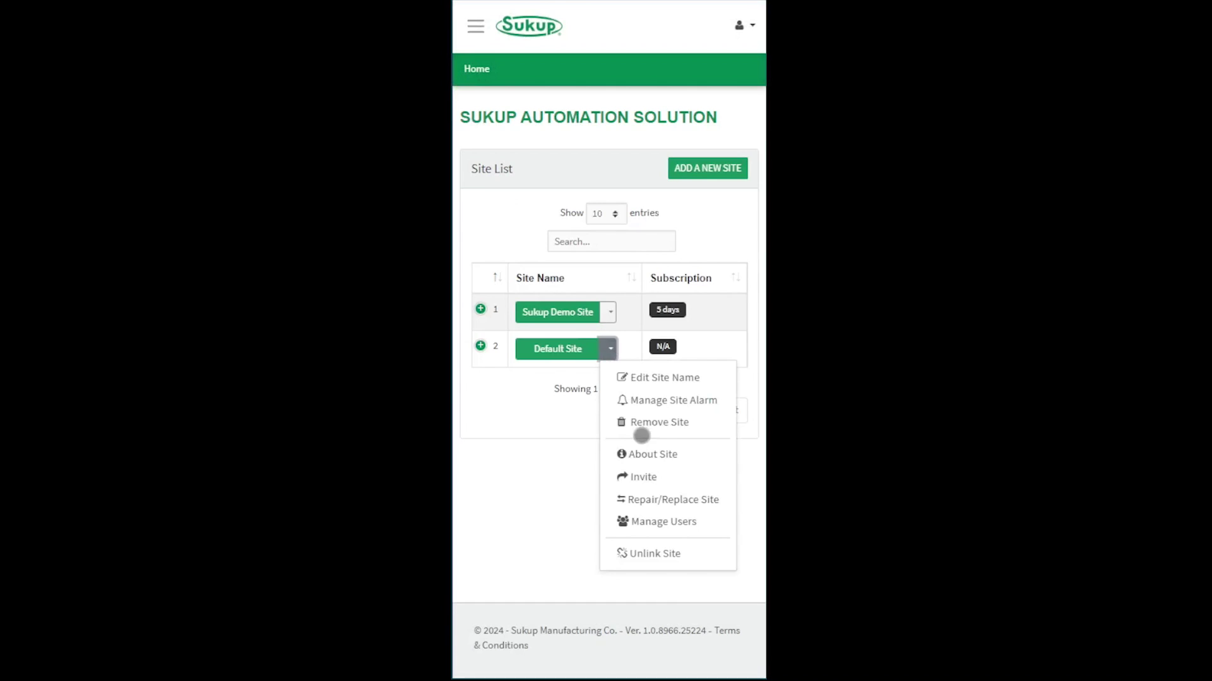
left_click(654, 399)
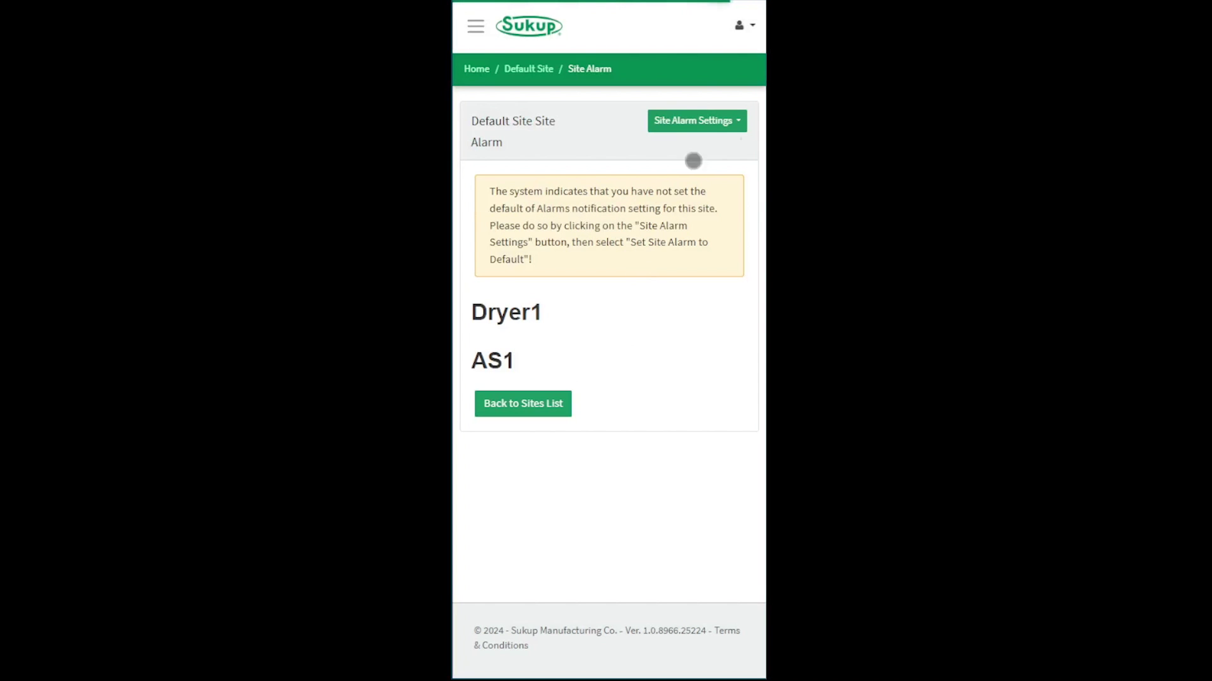
left_click(728, 119)
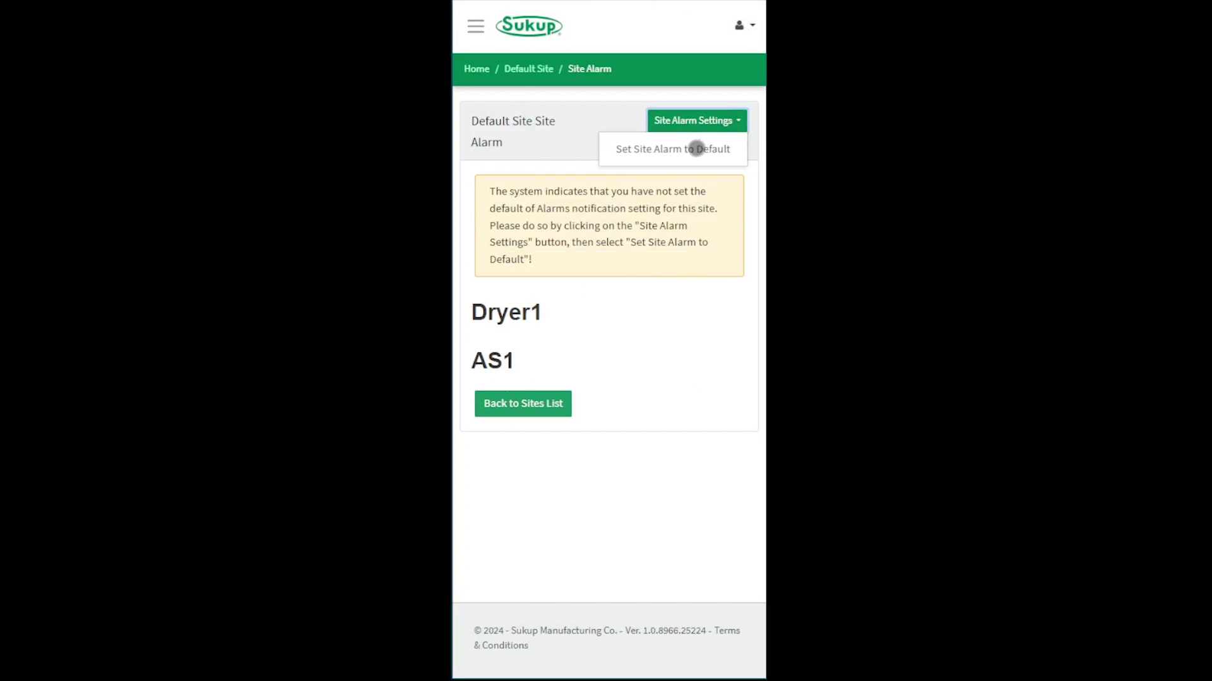
left_click(696, 149)
left_click(680, 420)
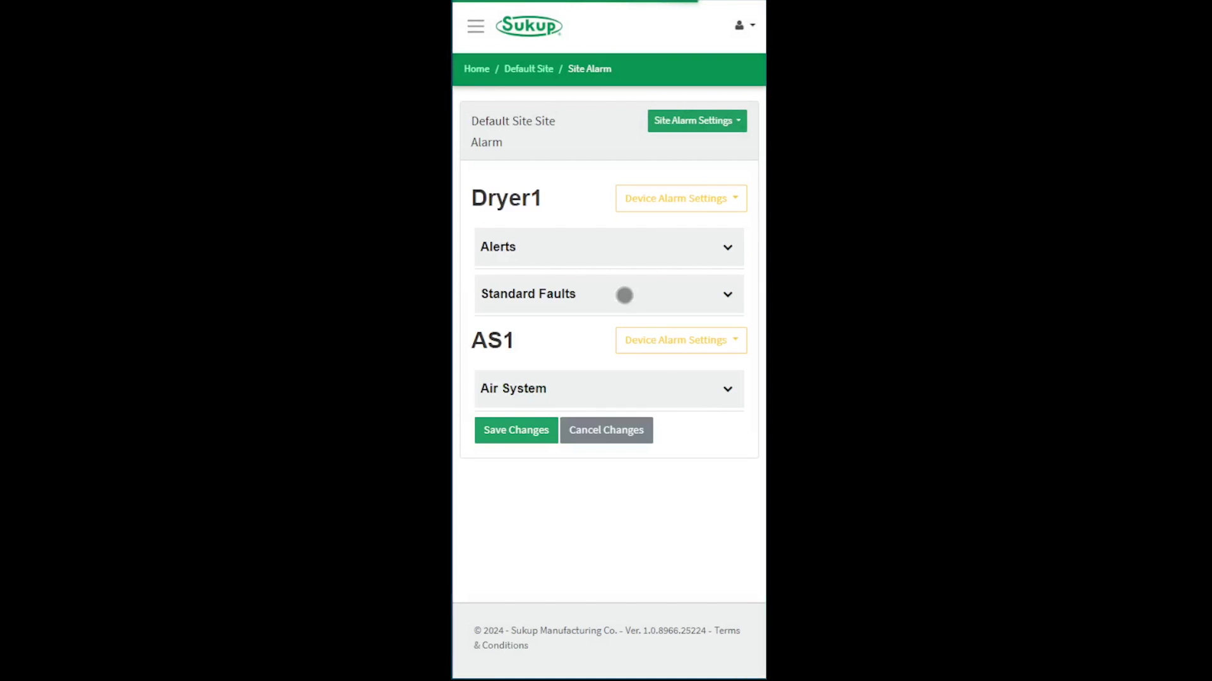
Review the Dryer1 Alerts table, then go back to the Home site list.
left_click(726, 245)
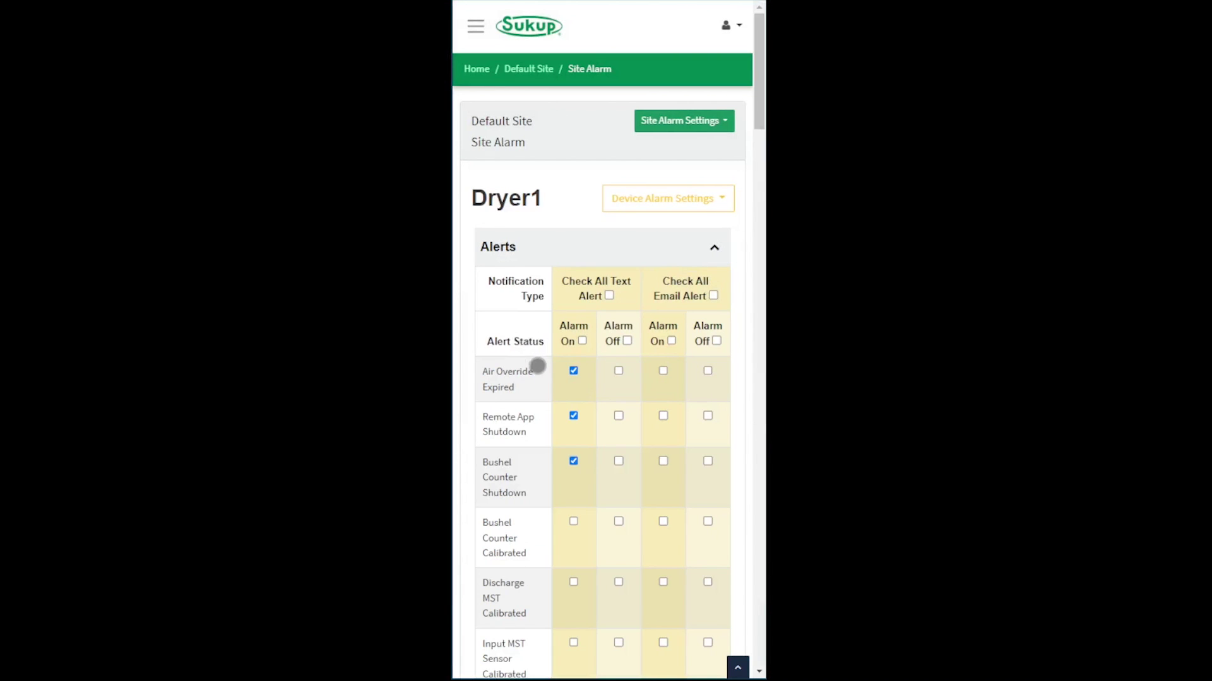
scroll(540, 373, "down", 3)
scroll(539, 374, "down", 12)
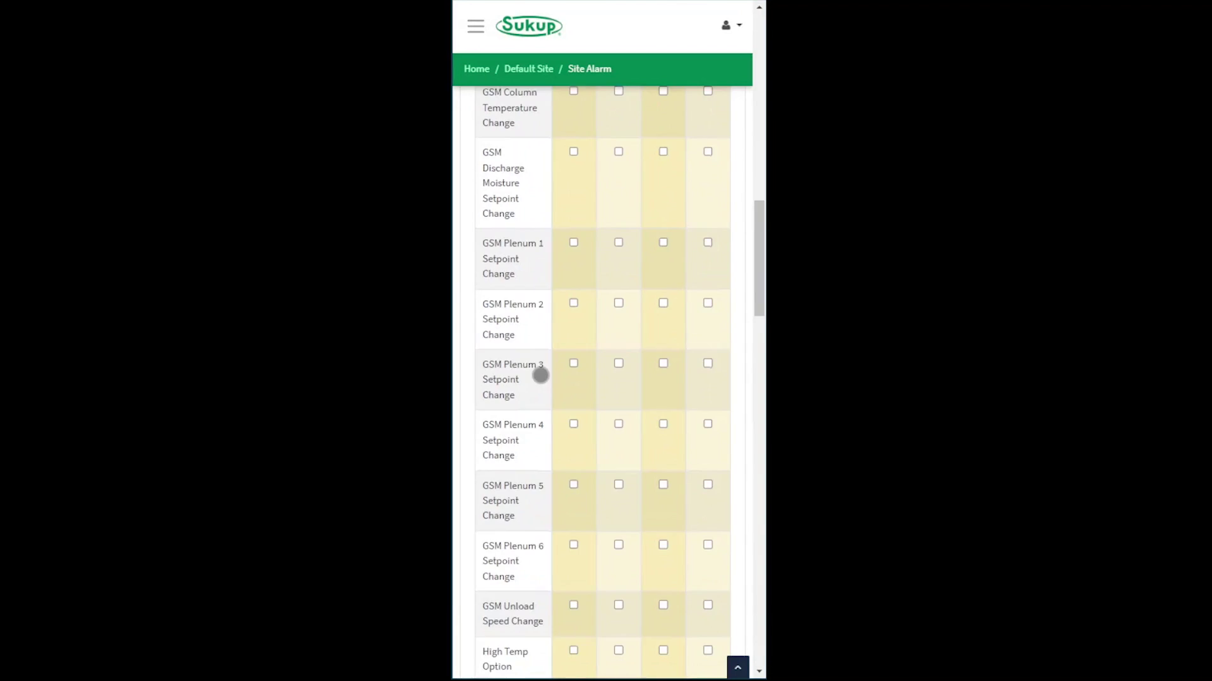
scroll(541, 377, "up", 11)
scroll(542, 377, "up", 5)
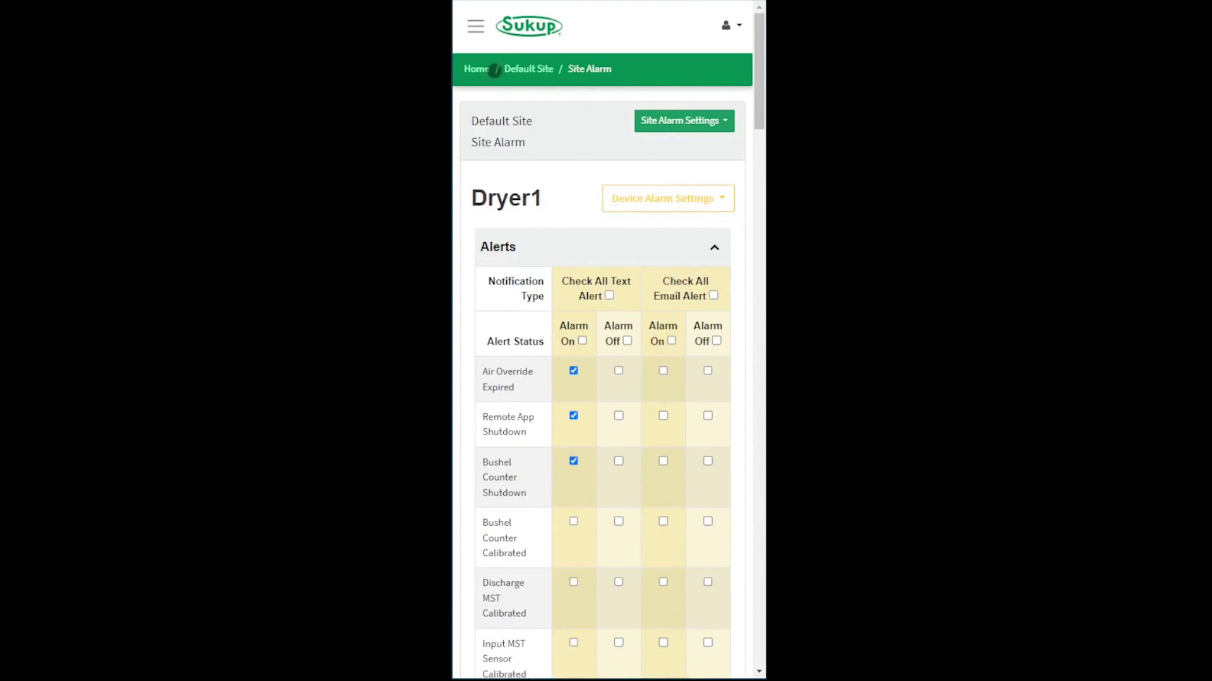
left_click(479, 69)
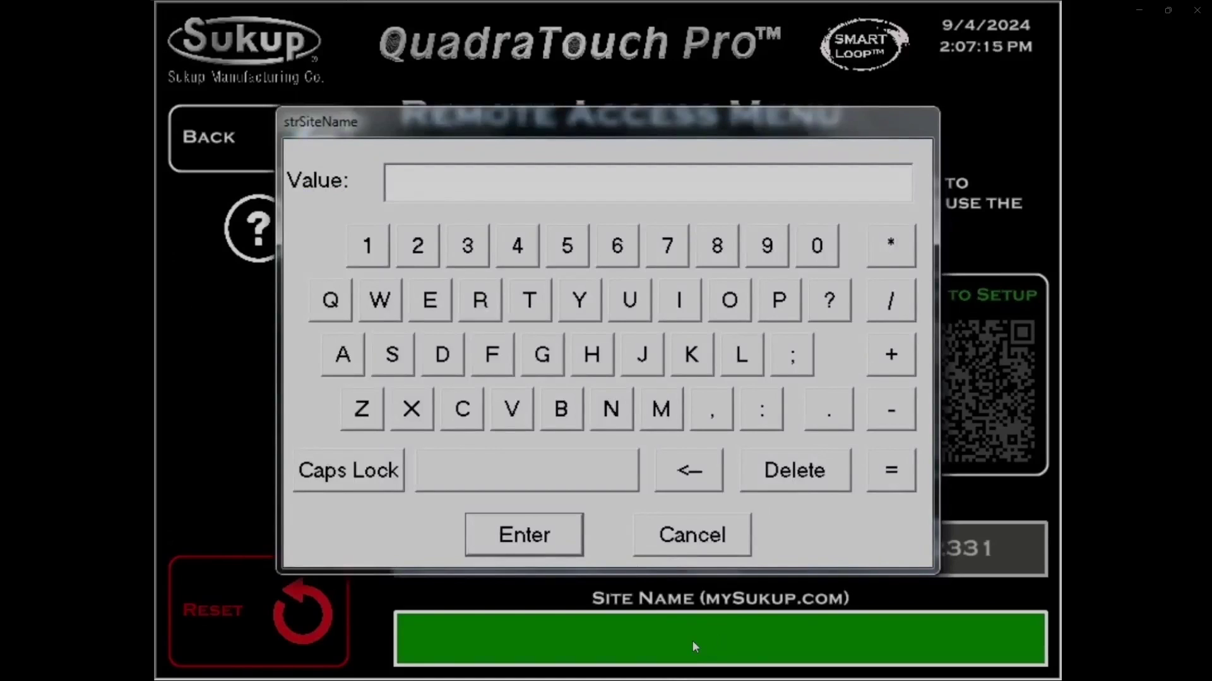
Enter 'Test Farm 2410 Mix Flow' as the site name on the on-screen keyboard.
type("Test")
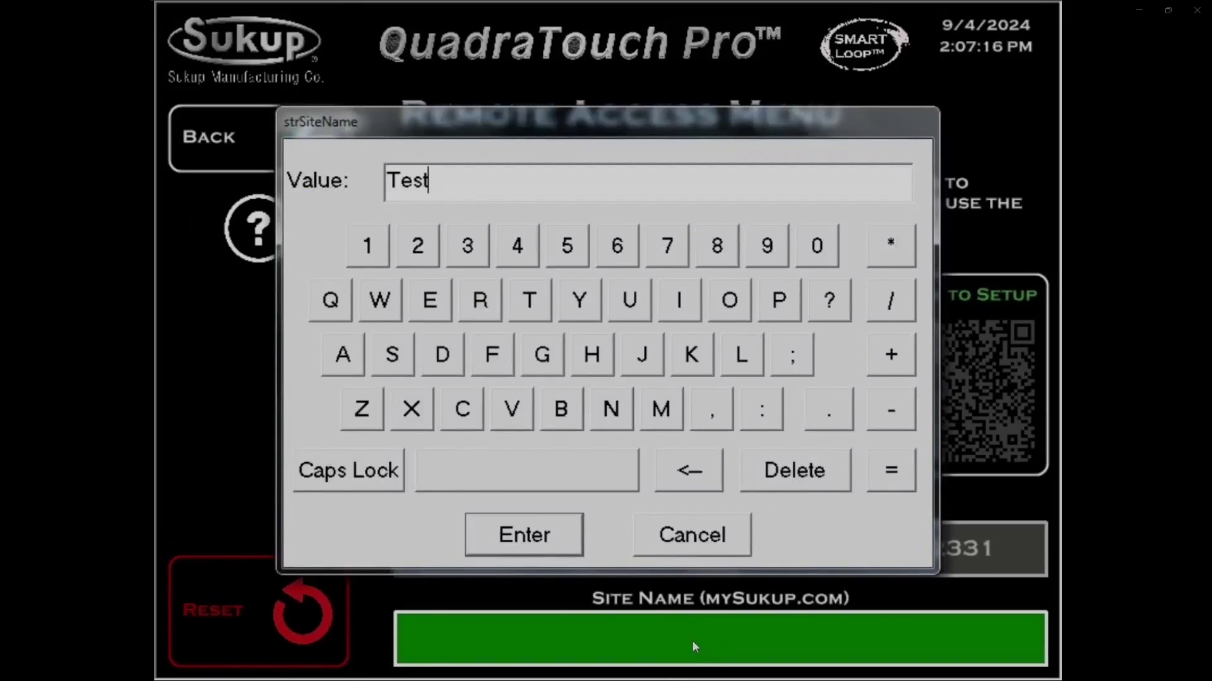
type(" Farm")
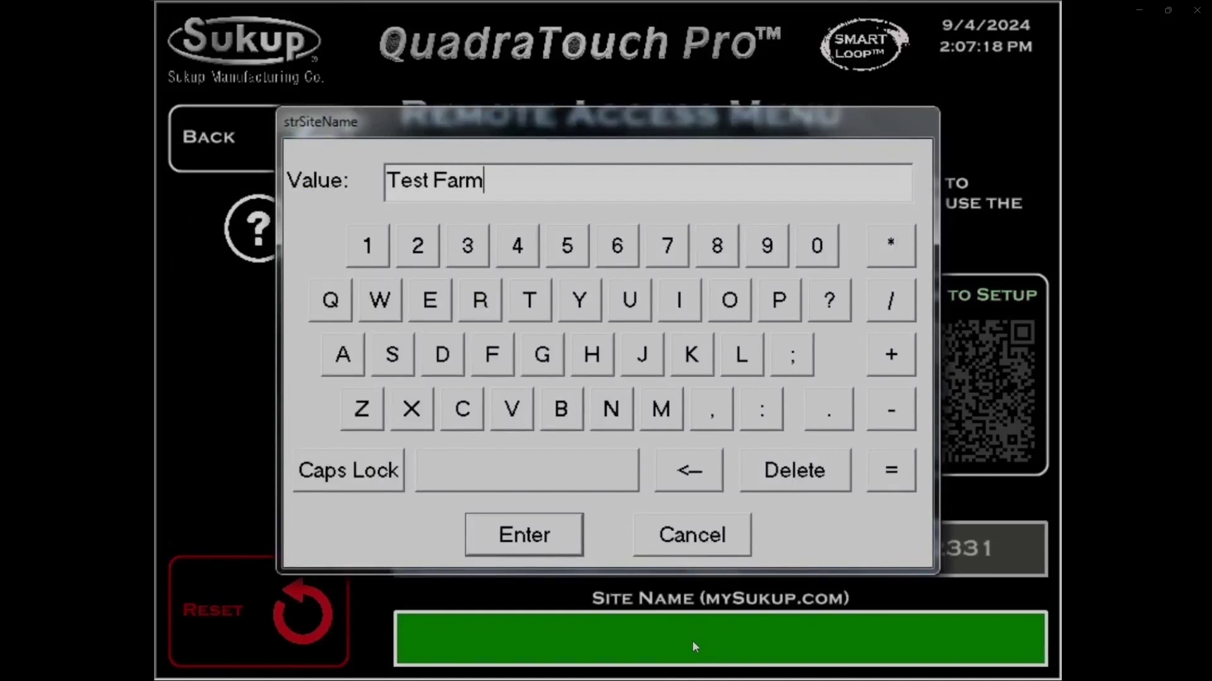
type(" 2410 M")
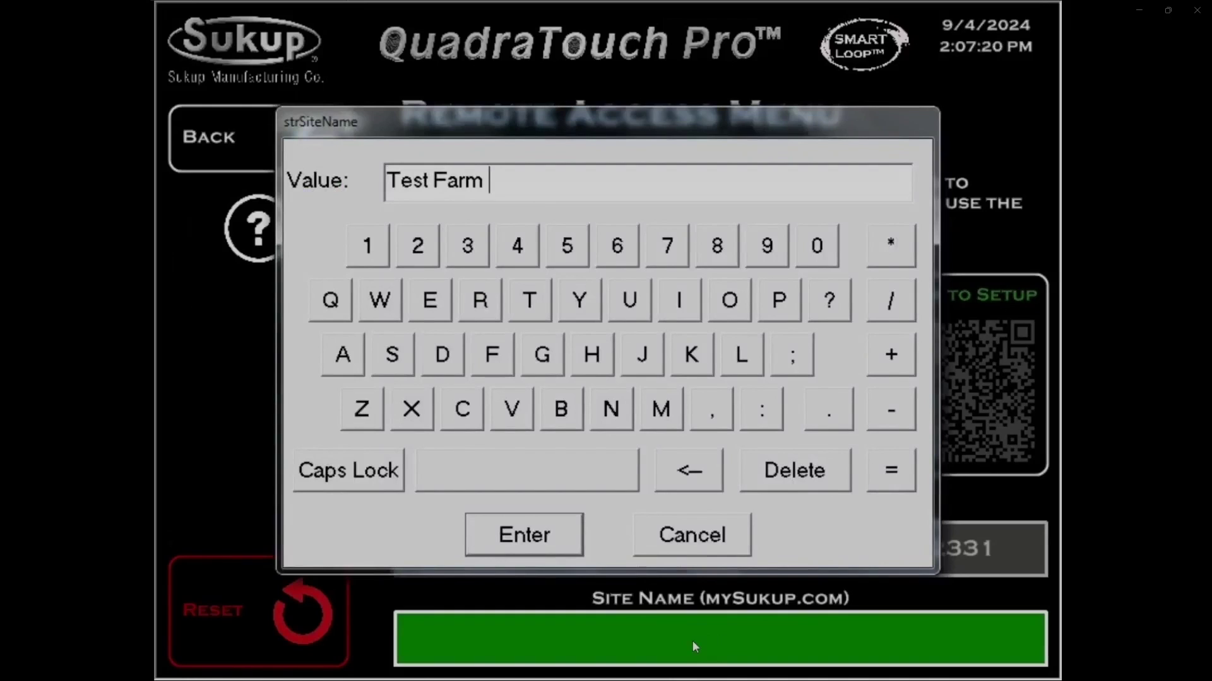
type("ix Flow")
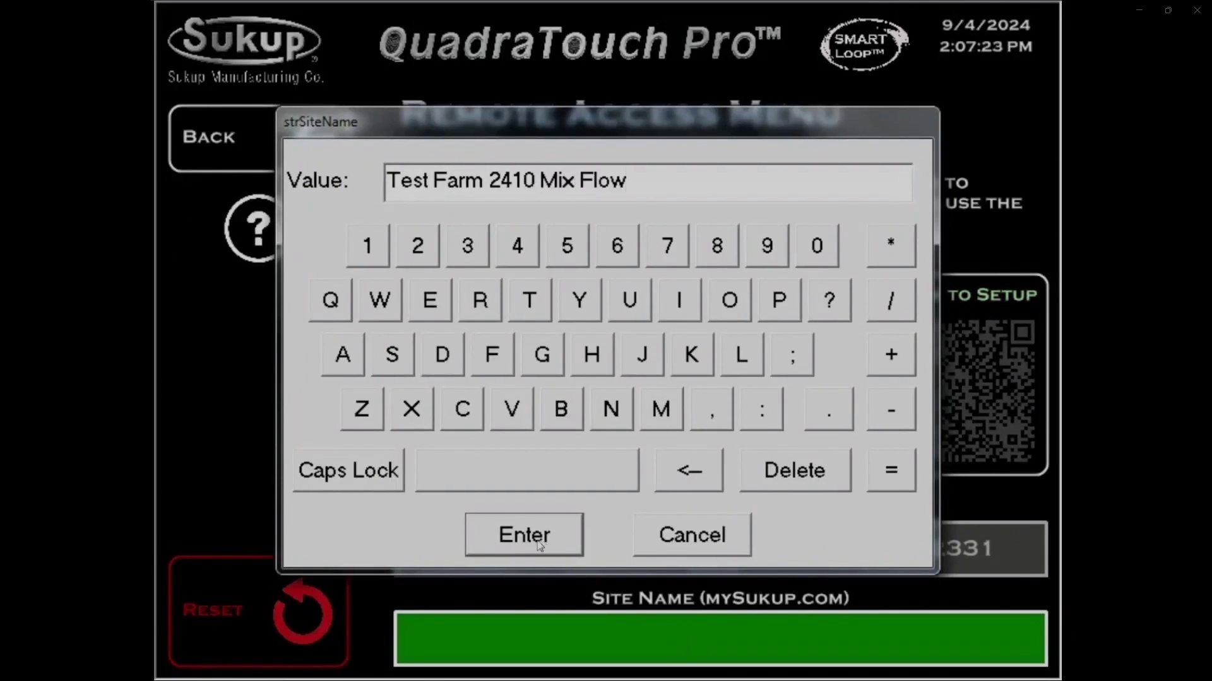
Apply the new site name and expand the Test Farm 2410 Mix Flow row's details.
left_click(538, 542)
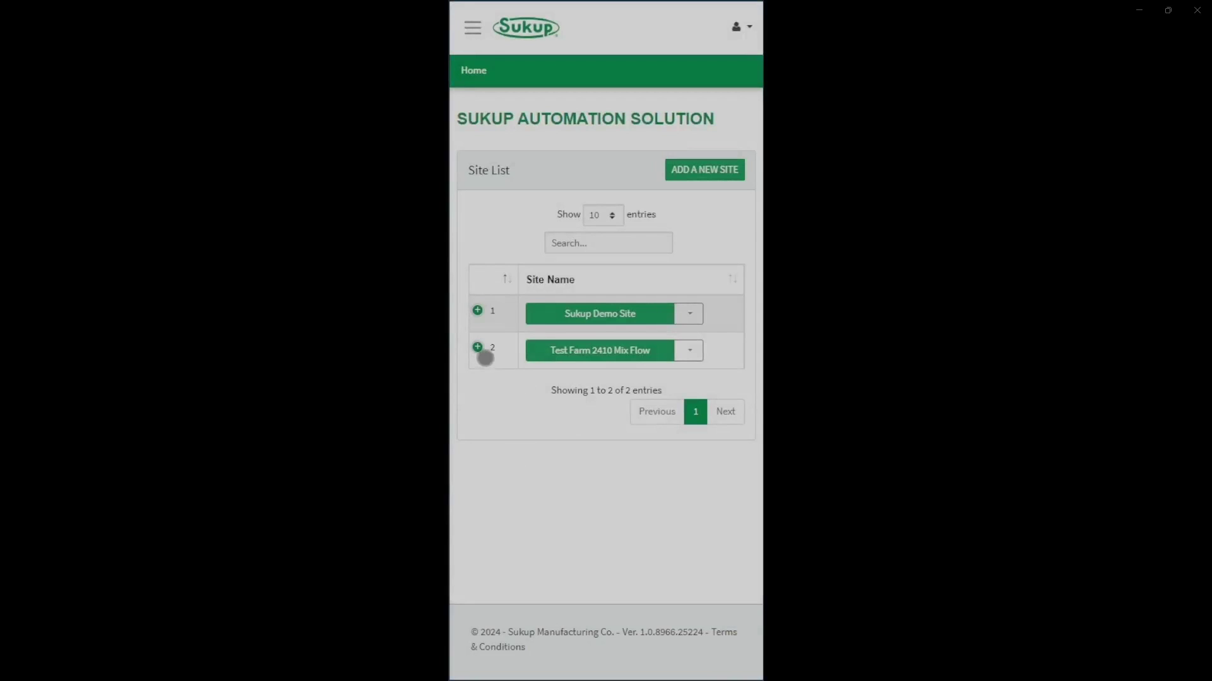
left_click(477, 347)
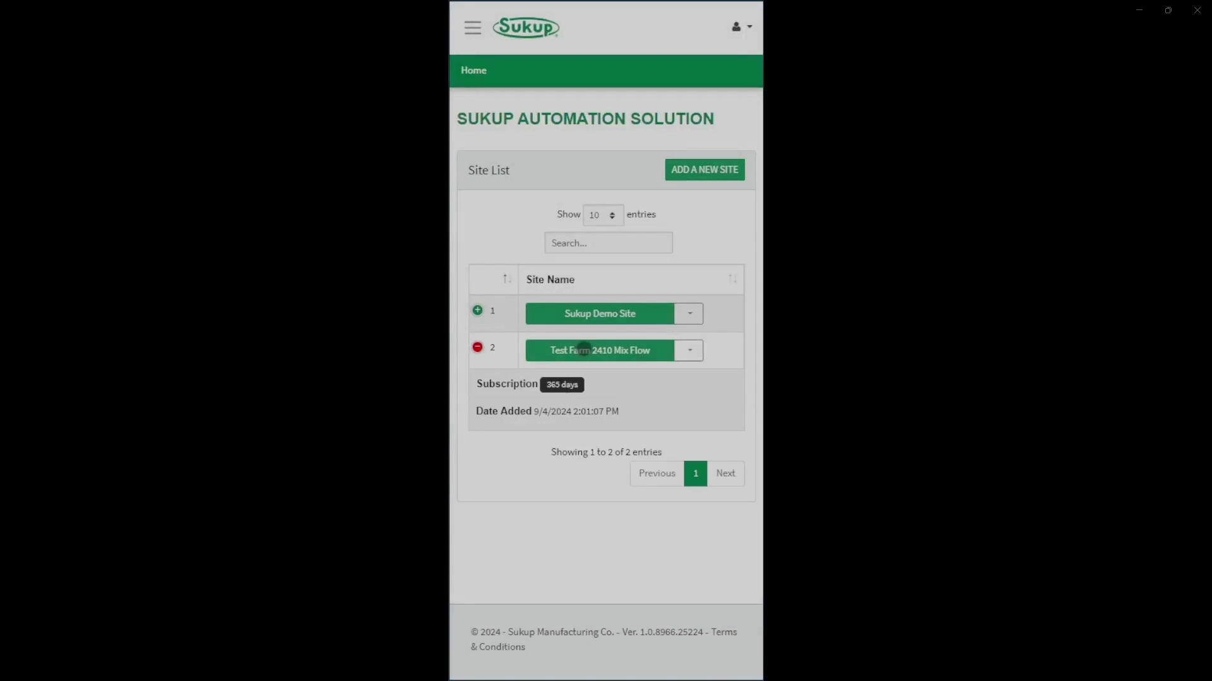
Open the Test Farm 2410 Mix Flow site's device list and select Dryer1.
left_click(583, 350)
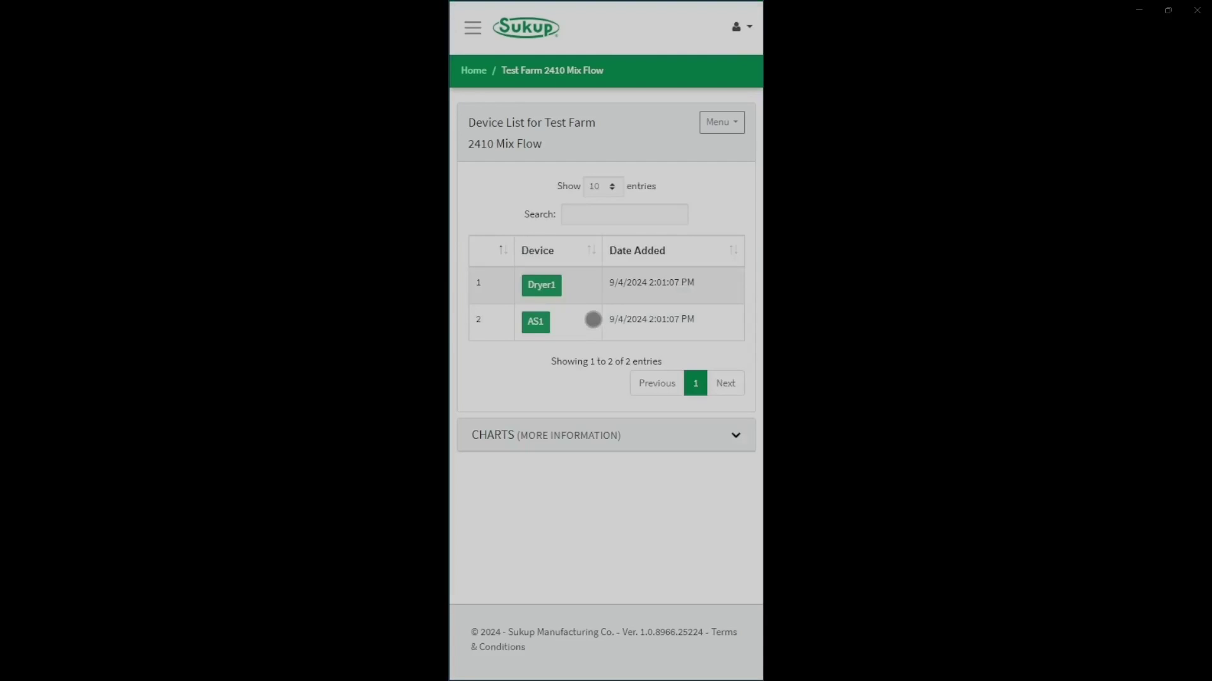
left_click(541, 281)
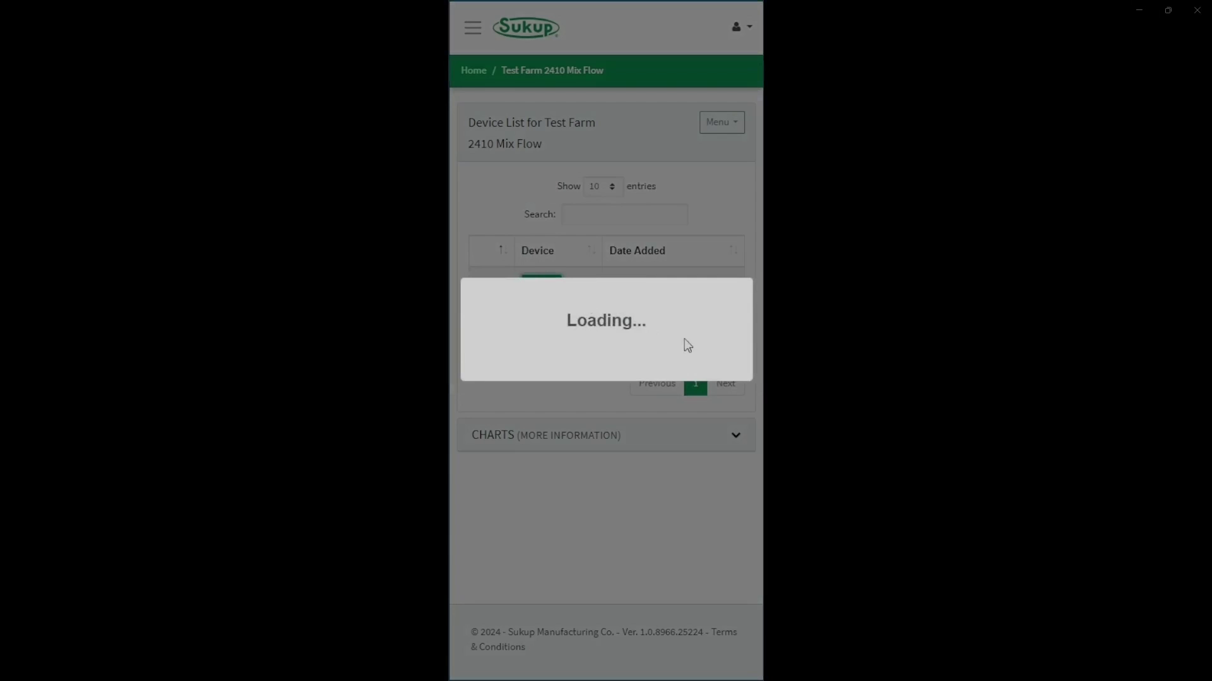